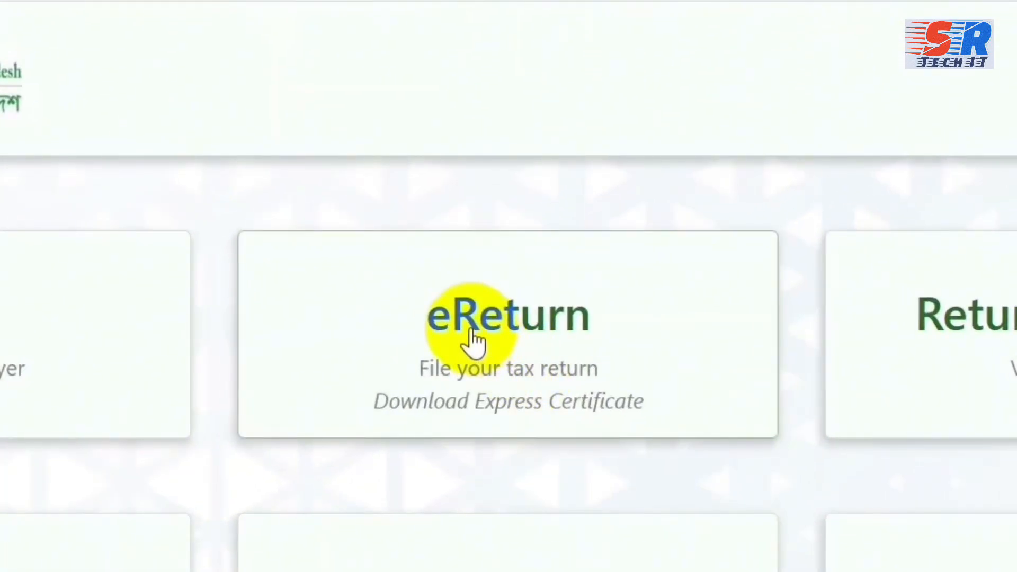
Open the eReturn service and choose 'I am not yet registered' to register as a new user.
{"action": "left_click", "coordinate": [473, 339]}
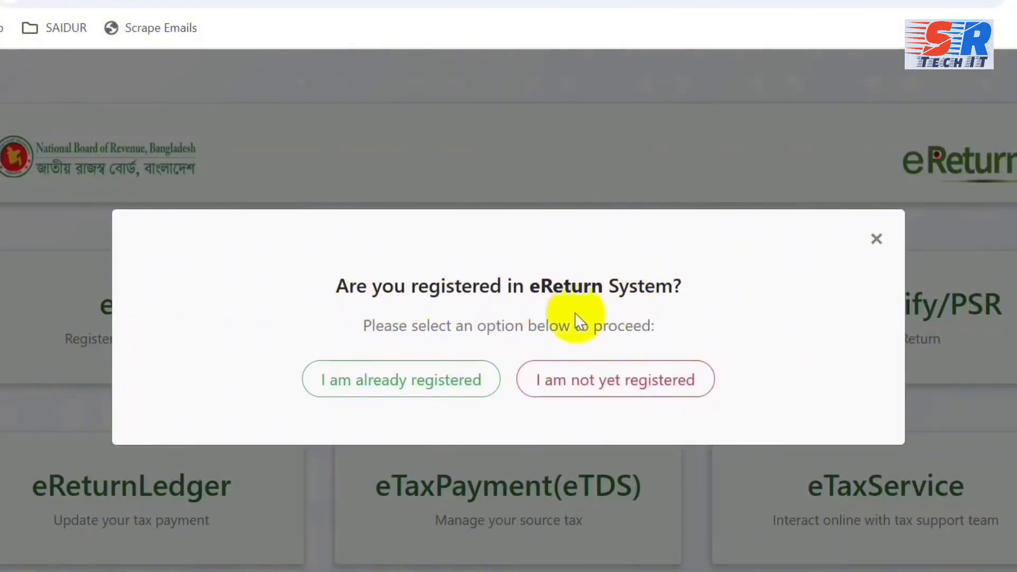
{"action": "left_click", "coordinate": [387, 395]}
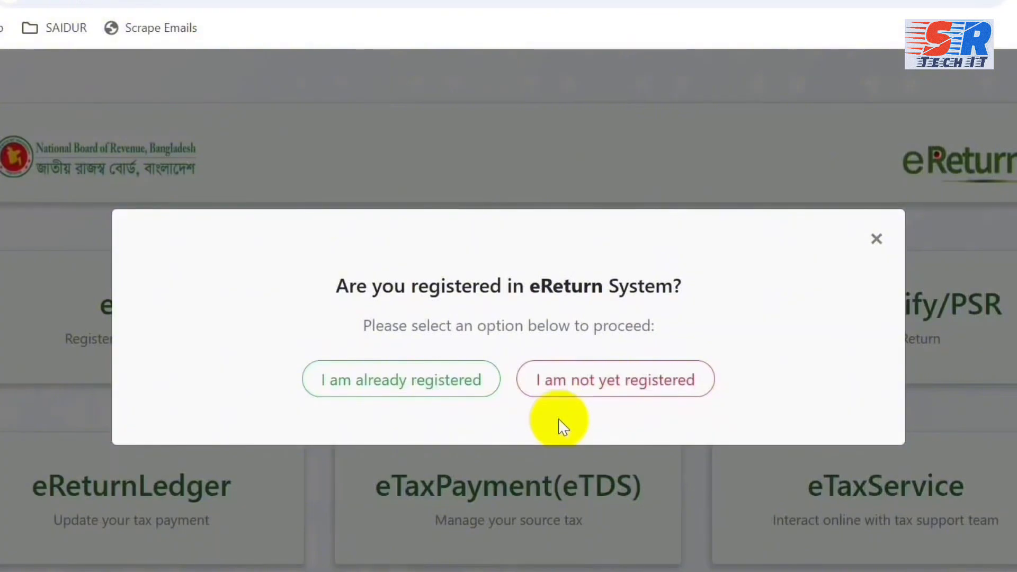
{"action": "left_click", "coordinate": [669, 395]}
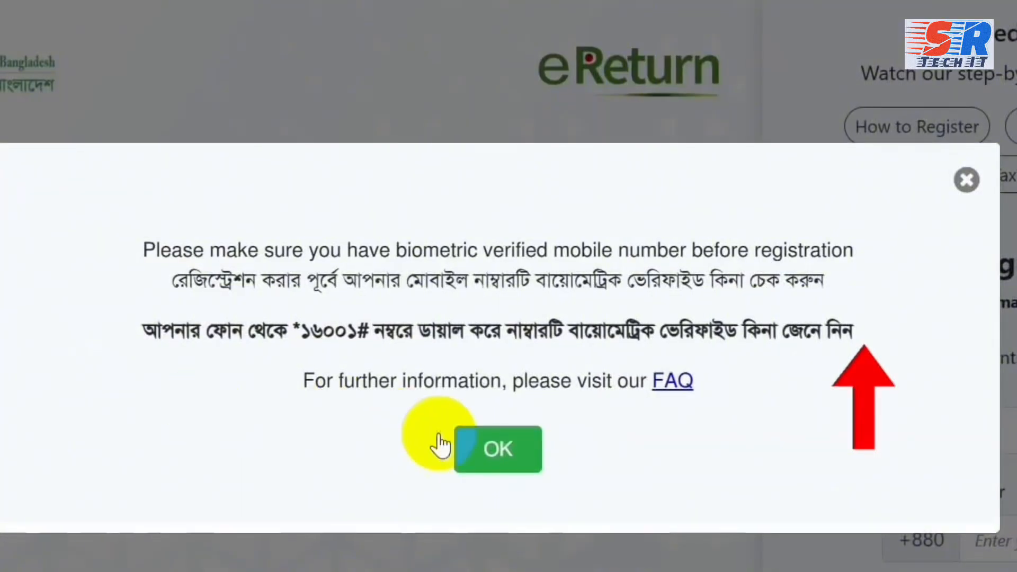
Dismiss the biometric notice, enter the TIN, mobile number and captcha, and request a code.
{"action": "left_click", "coordinate": [500, 450]}
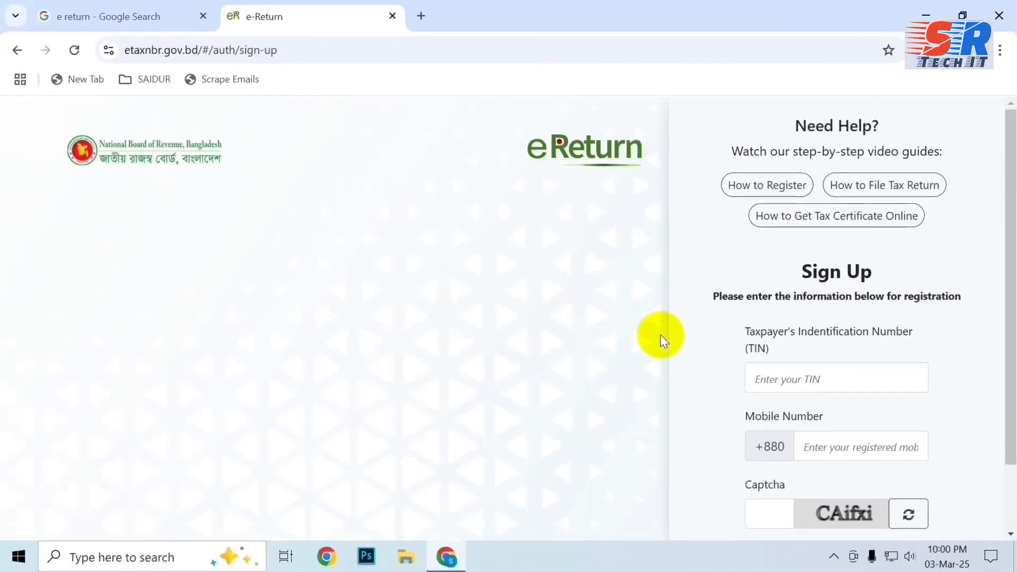
{"action": "scroll", "coordinate": [660, 333], "scroll_direction": "down", "scroll_amount": 2}
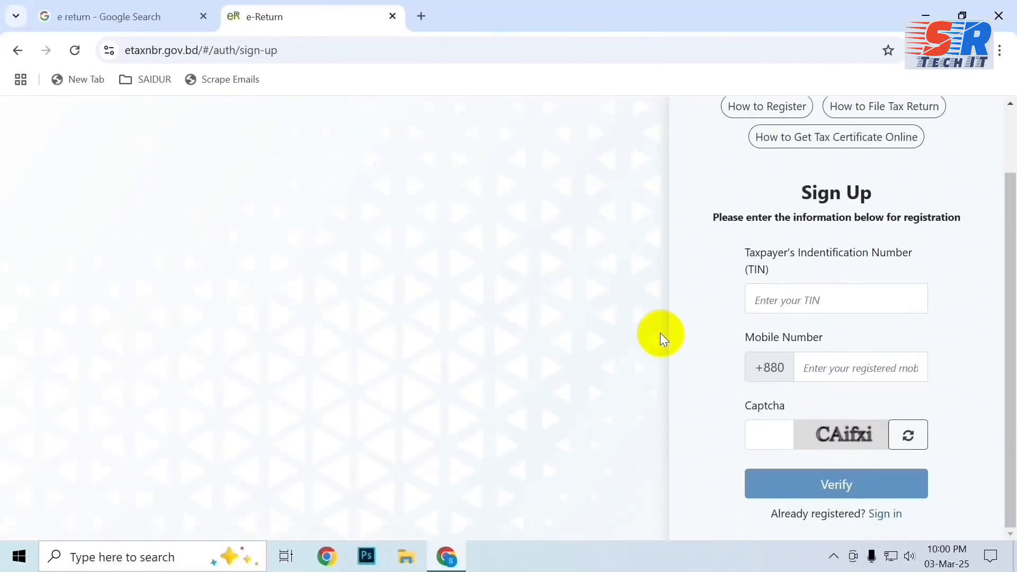
{"action": "left_click", "coordinate": [805, 300]}
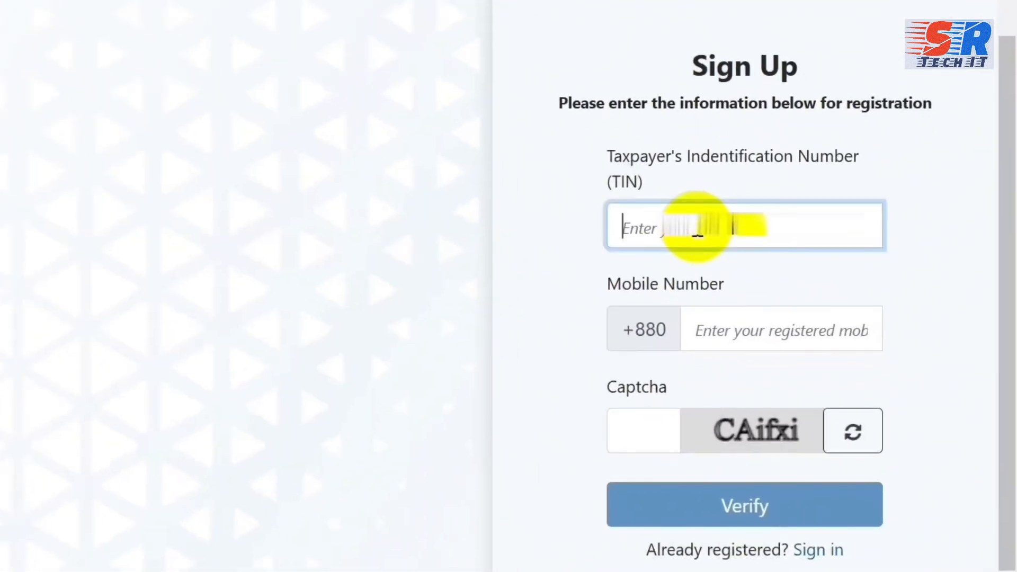
{"action": "key", "text": "ctrl+v"}
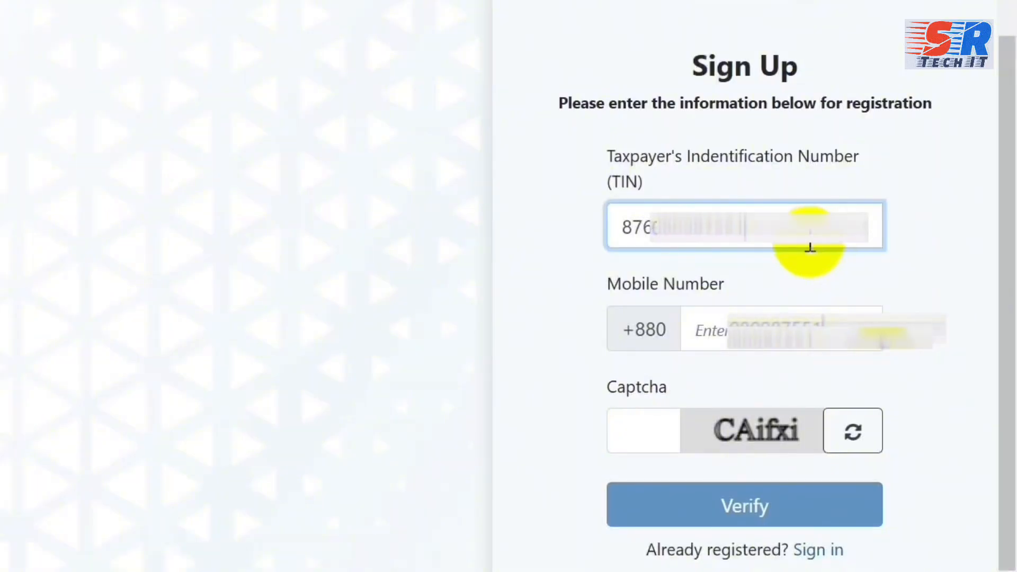
{"action": "left_click", "coordinate": [772, 344]}
{"action": "key", "text": "ctrl+v"}
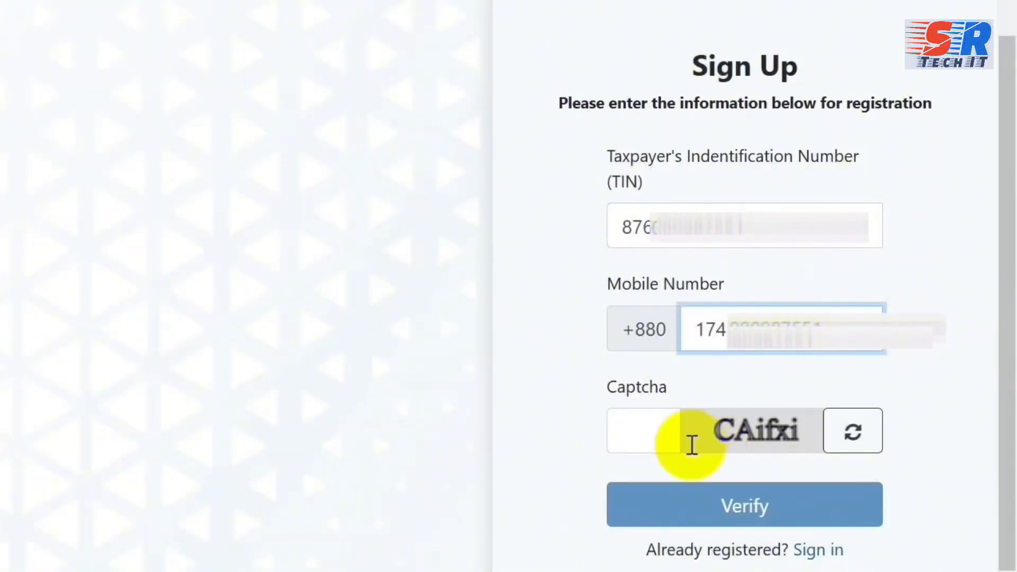
{"action": "type", "text": "CAifxi"}
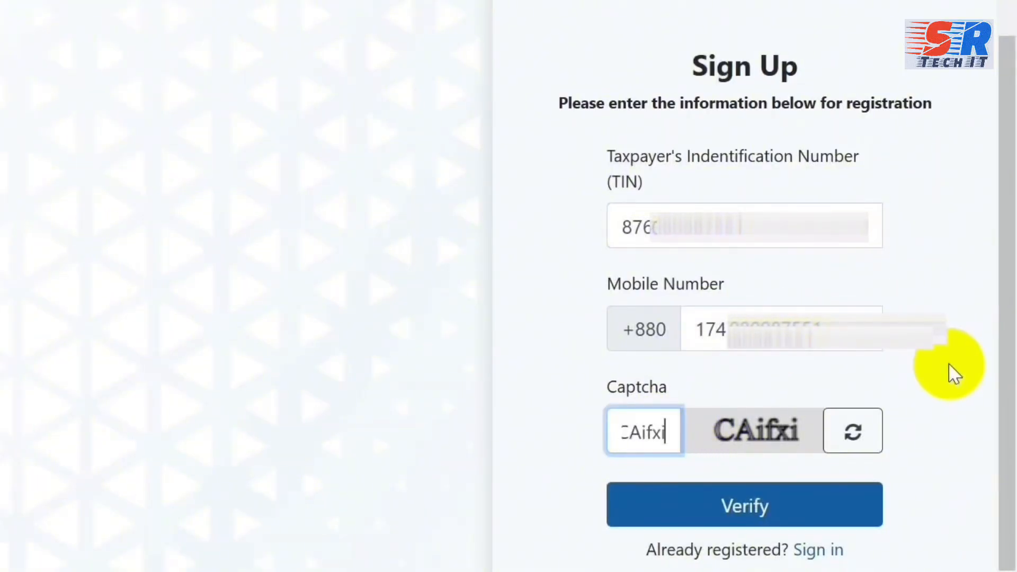
{"action": "left_click", "coordinate": [761, 510]}
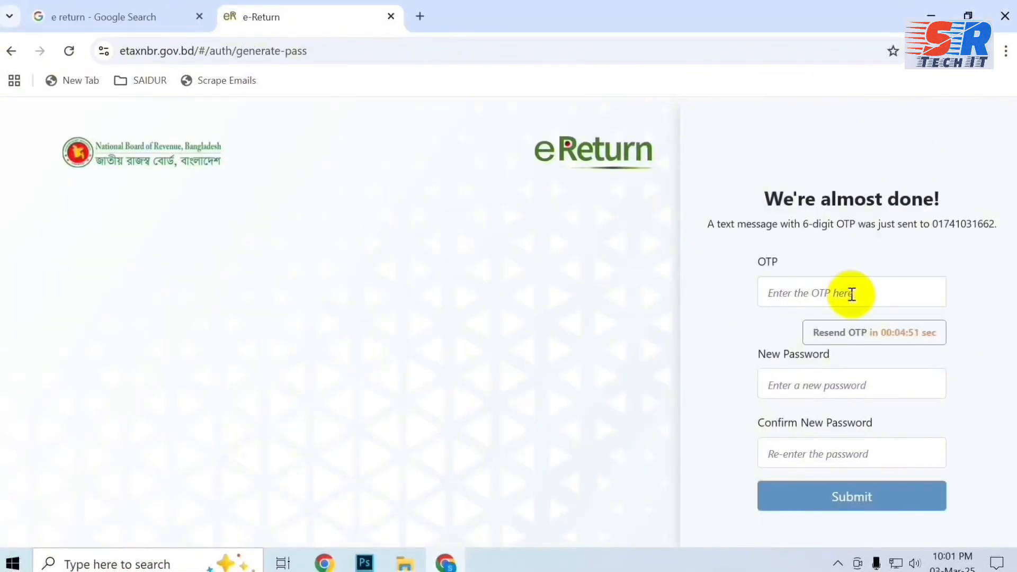
Enter the one-time code and a new password with its confirmation, and submit the registration.
{"action": "left_click", "coordinate": [852, 294]}
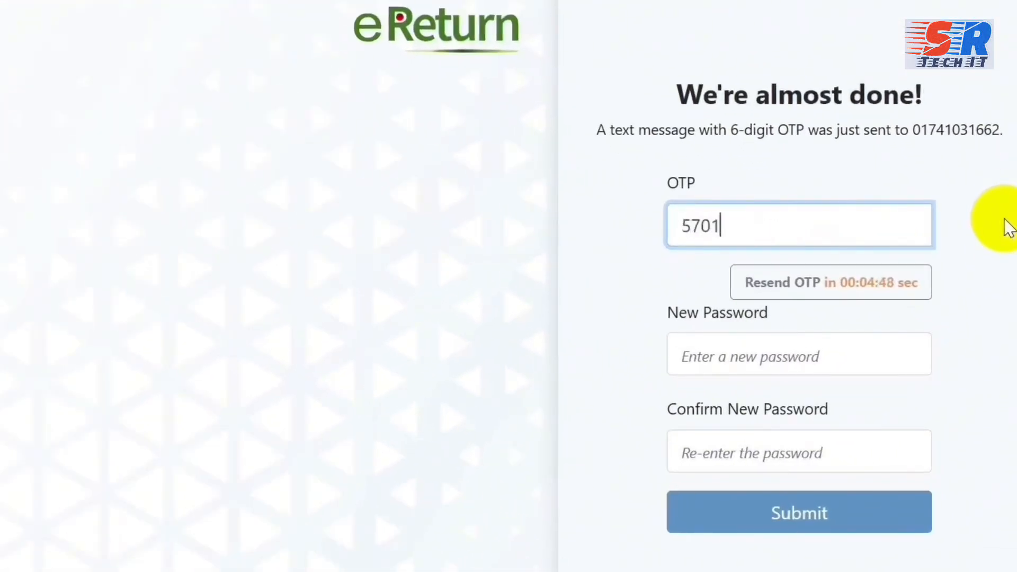
{"action": "key", "text": "Tab"}
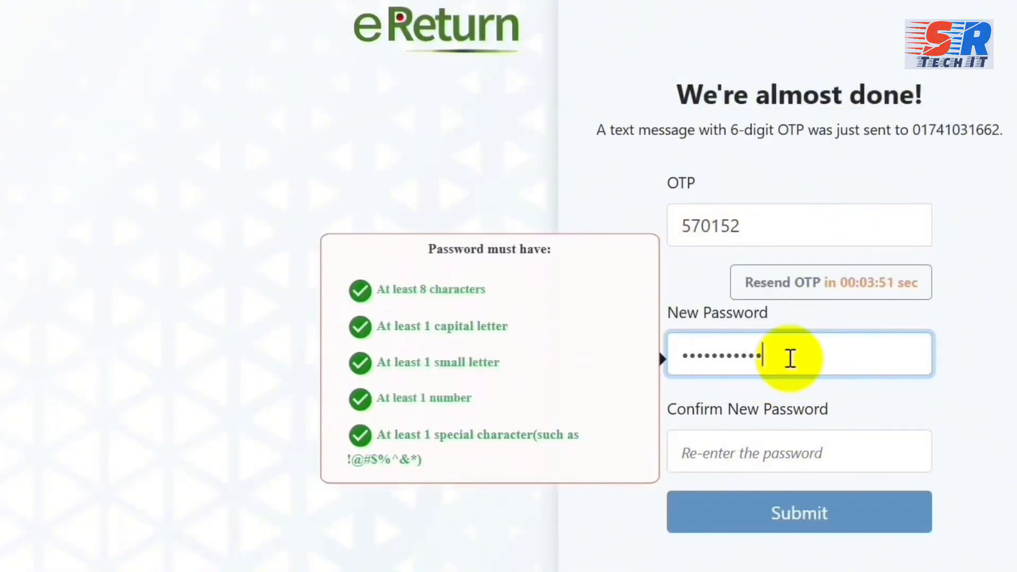
{"action": "left_click", "coordinate": [754, 484]}
{"action": "left_click", "coordinate": [748, 452]}
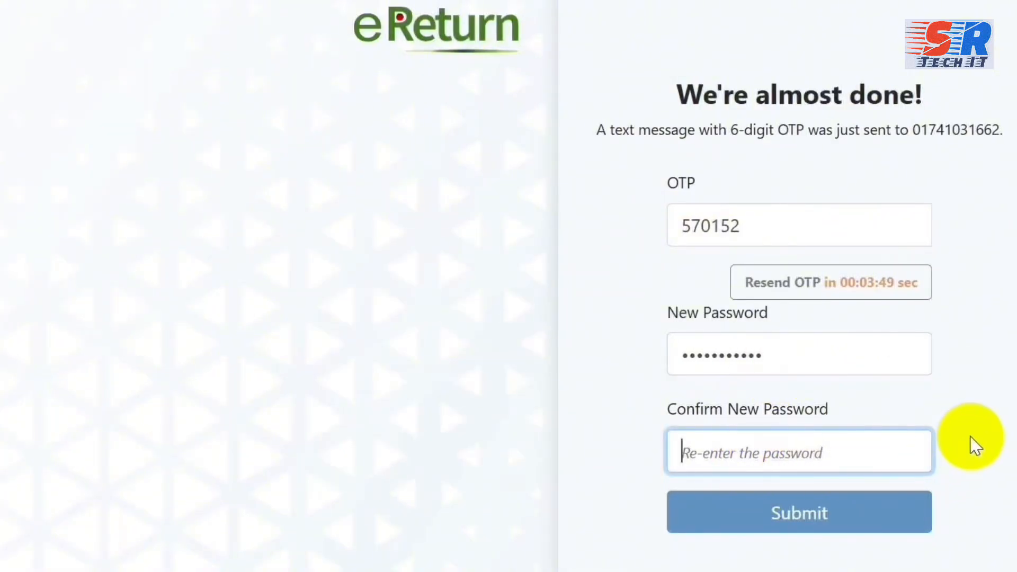
{"action": "type", "text": "••••"}
{"action": "type", "text": "••••••••"}
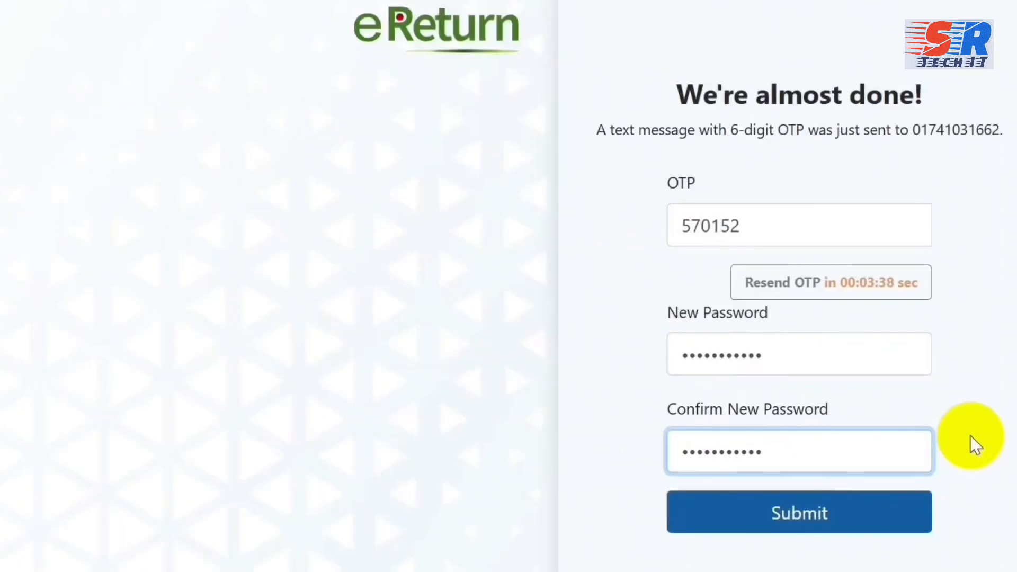
{"action": "left_click", "coordinate": [810, 517]}
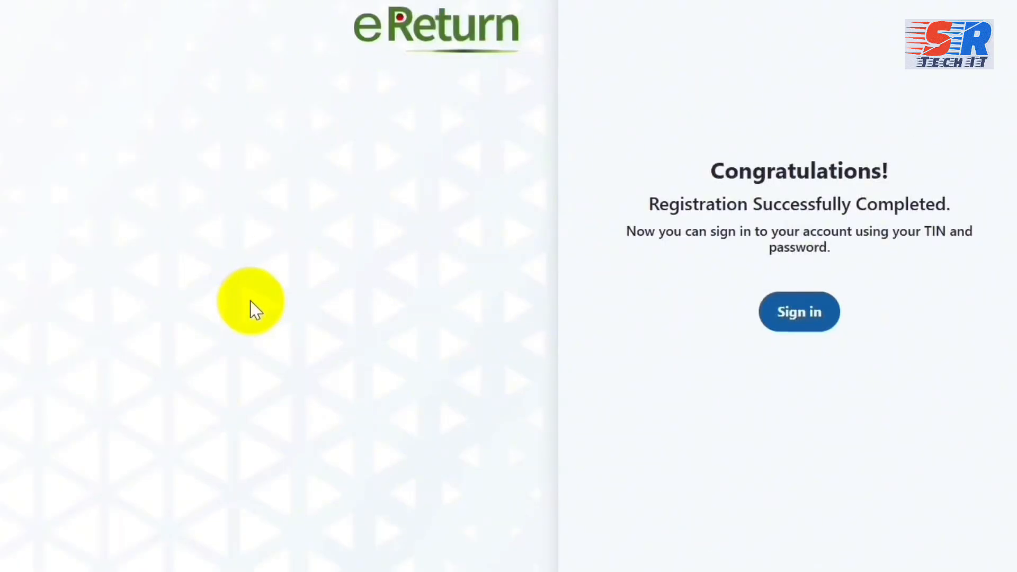
Sign in with the TIN, the account password and the captcha.
{"action": "left_click", "coordinate": [800, 316]}
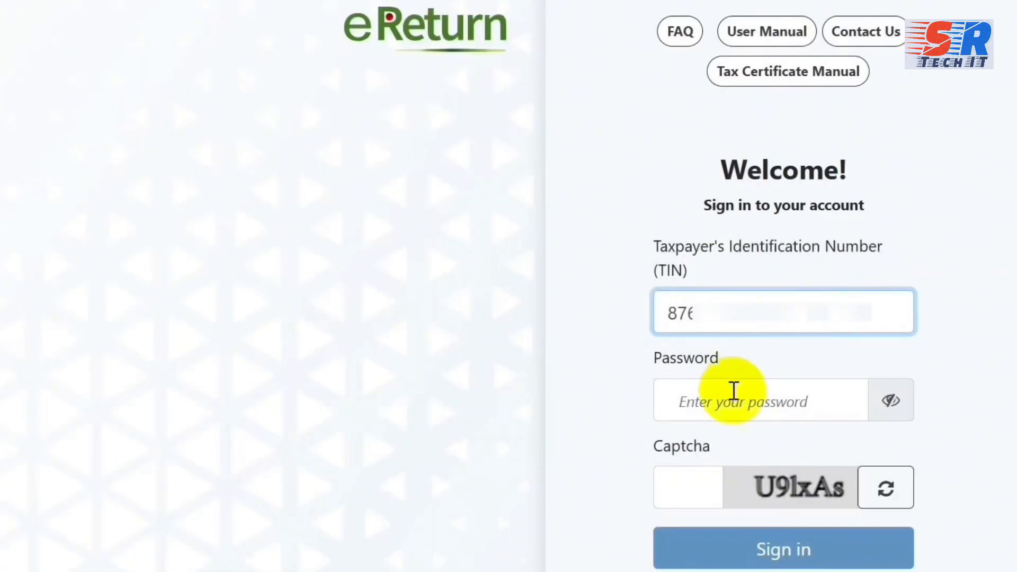
{"action": "left_click", "coordinate": [716, 403]}
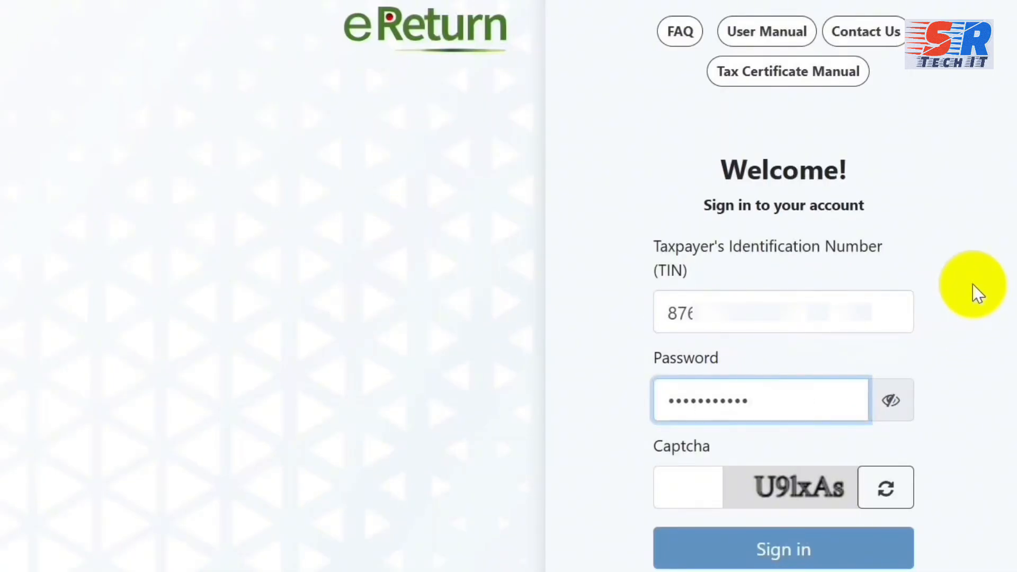
{"action": "left_click", "coordinate": [679, 488]}
{"action": "type", "text": "g"}
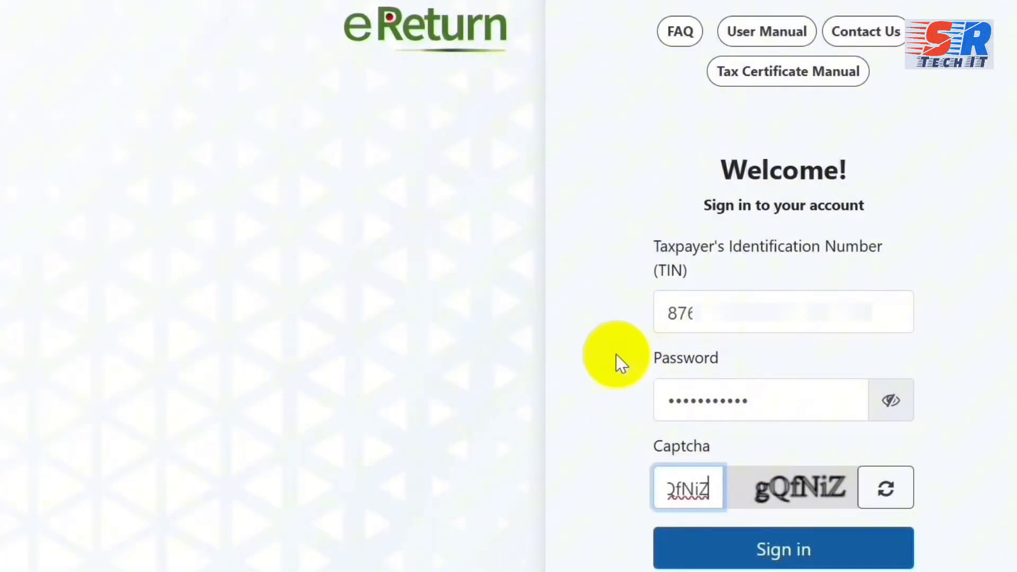
{"action": "type", "text": "QfNiZ"}
{"action": "left_click", "coordinate": [780, 540]}
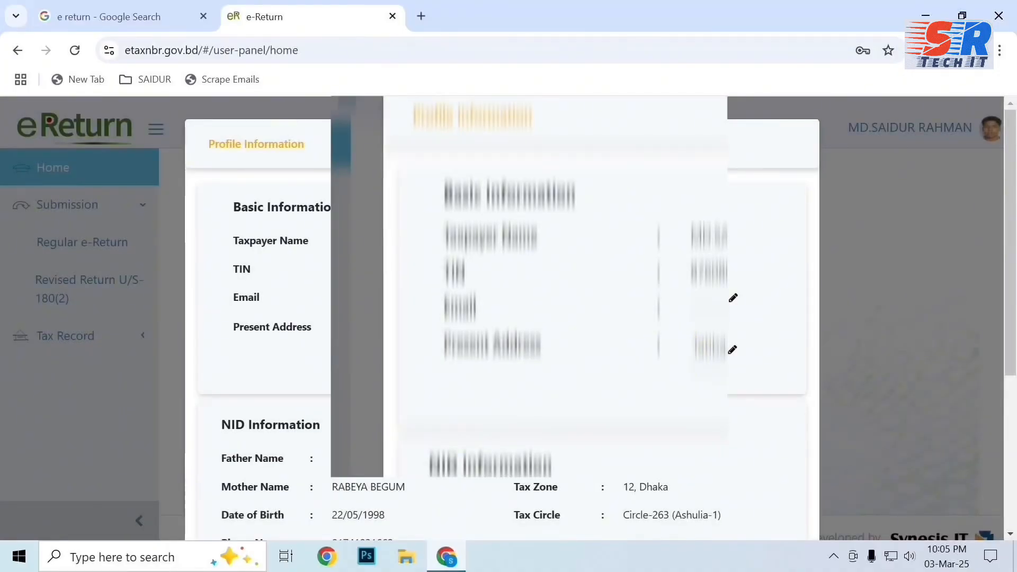
Confirm the profile, declare this the first return submission, and start a Regular e-Return.
{"action": "left_click", "coordinate": [750, 481]}
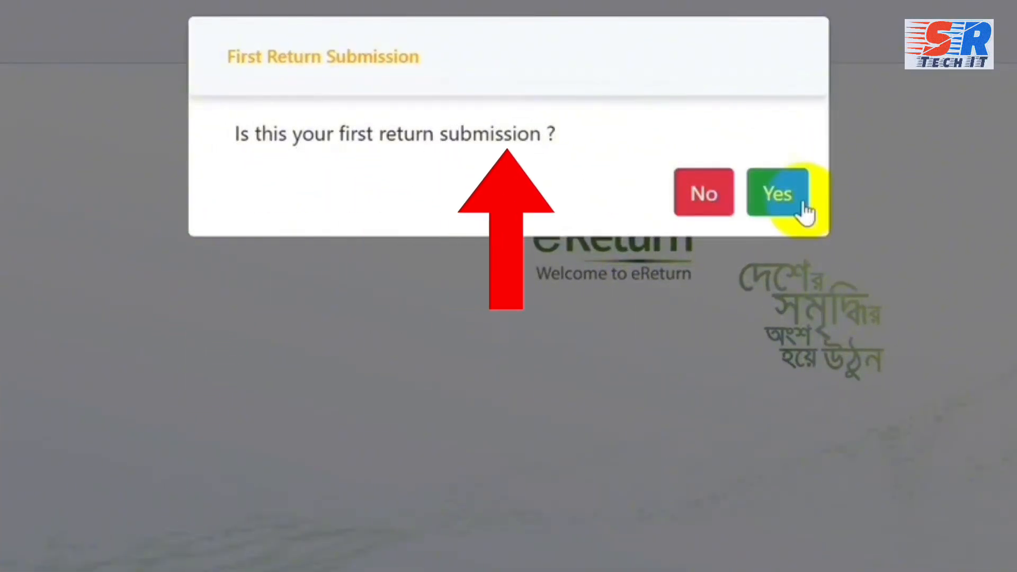
{"action": "left_click", "coordinate": [793, 199]}
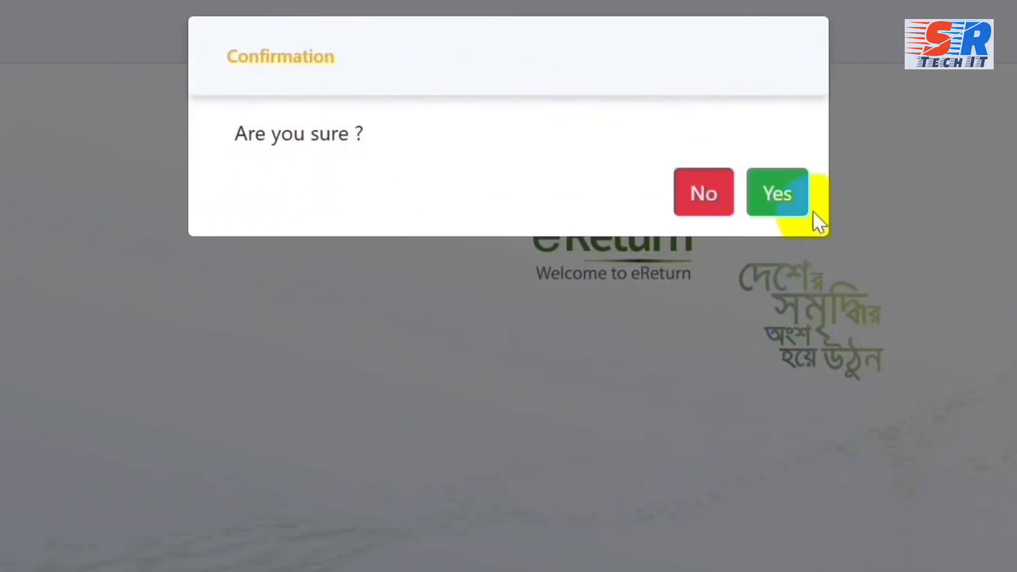
{"action": "left_click", "coordinate": [782, 207]}
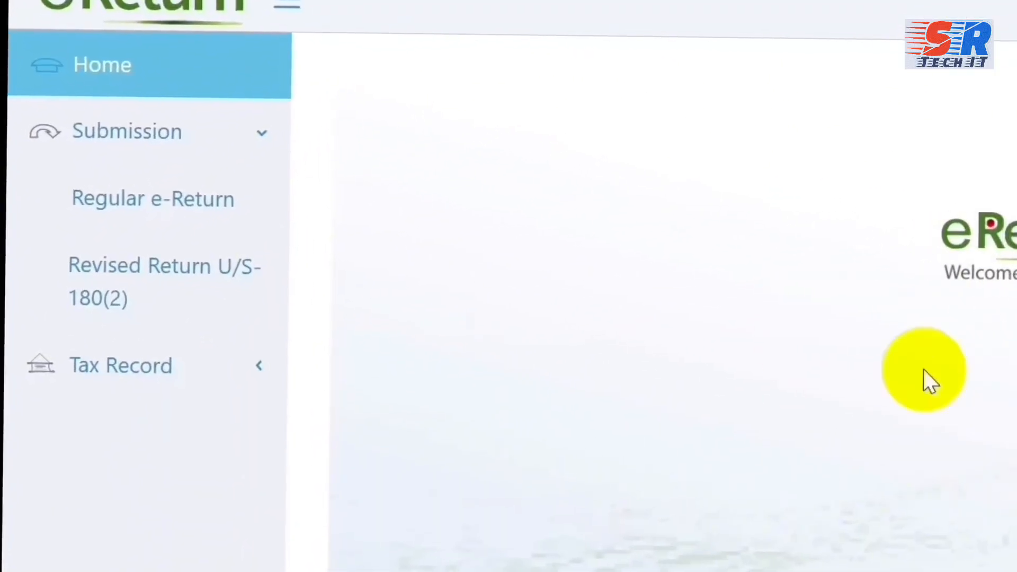
{"action": "left_click", "coordinate": [129, 229]}
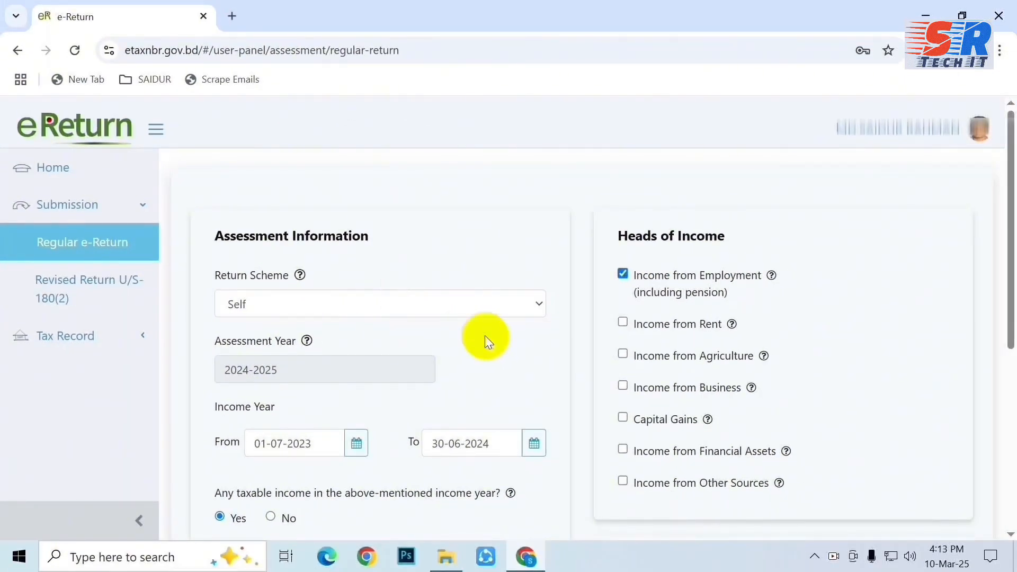
Mark fully exempted income as No and Resident Status as Resident on the assessment form.
{"action": "scroll", "coordinate": [490, 350], "scroll_direction": "down", "scroll_amount": 1}
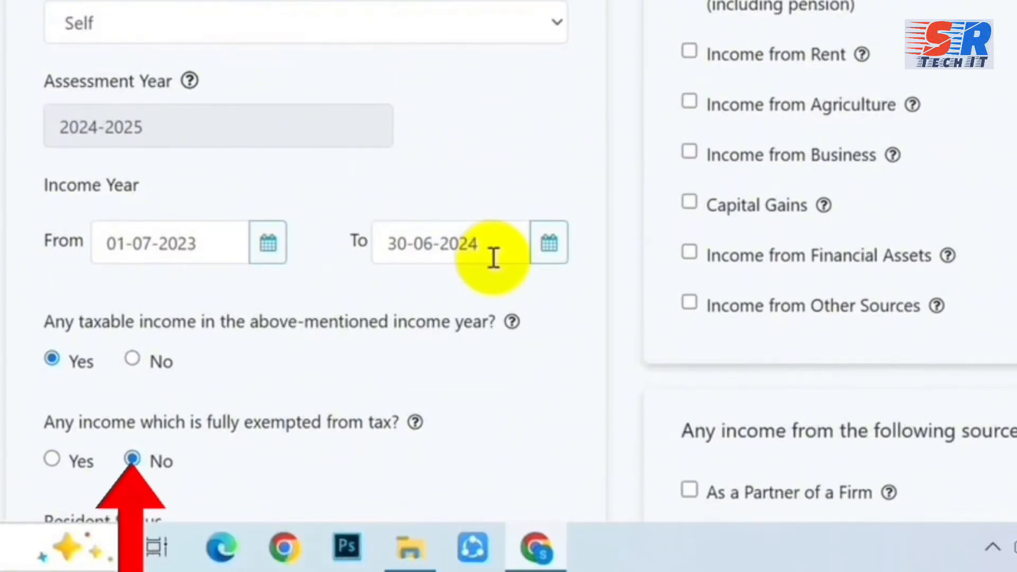
{"action": "scroll", "coordinate": [494, 258], "scroll_direction": "down", "scroll_amount": 7}
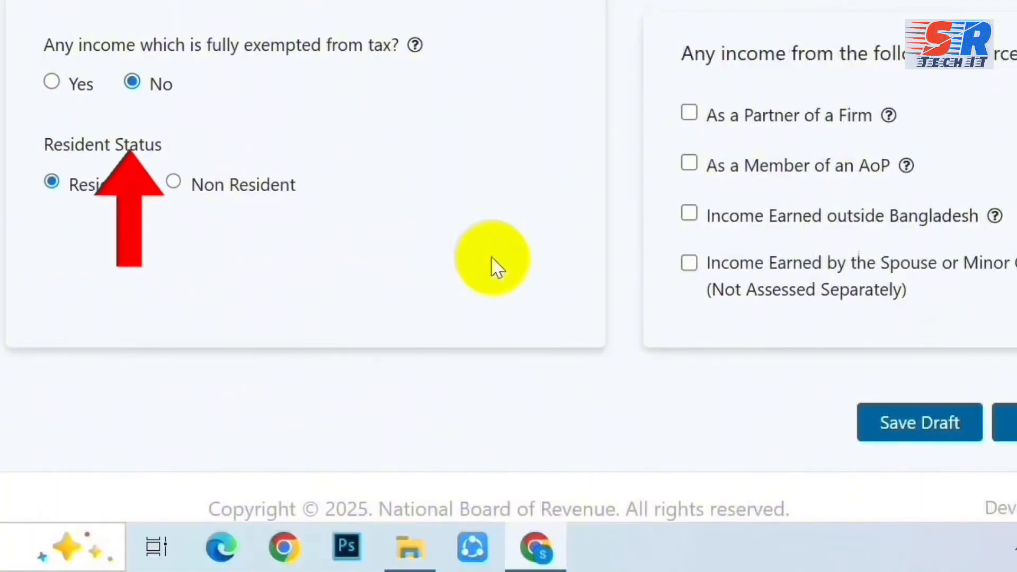
{"action": "scroll", "coordinate": [491, 256], "scroll_direction": "down", "scroll_amount": 1}
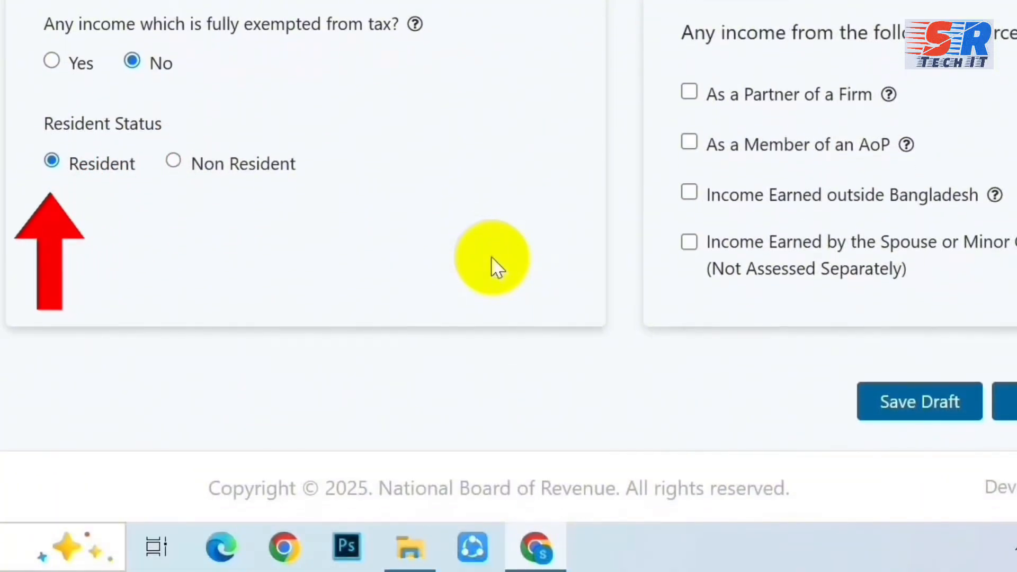
Save the assessment answers and keep 'Any Other Area' as the main income location.
{"action": "left_click", "coordinate": [888, 469]}
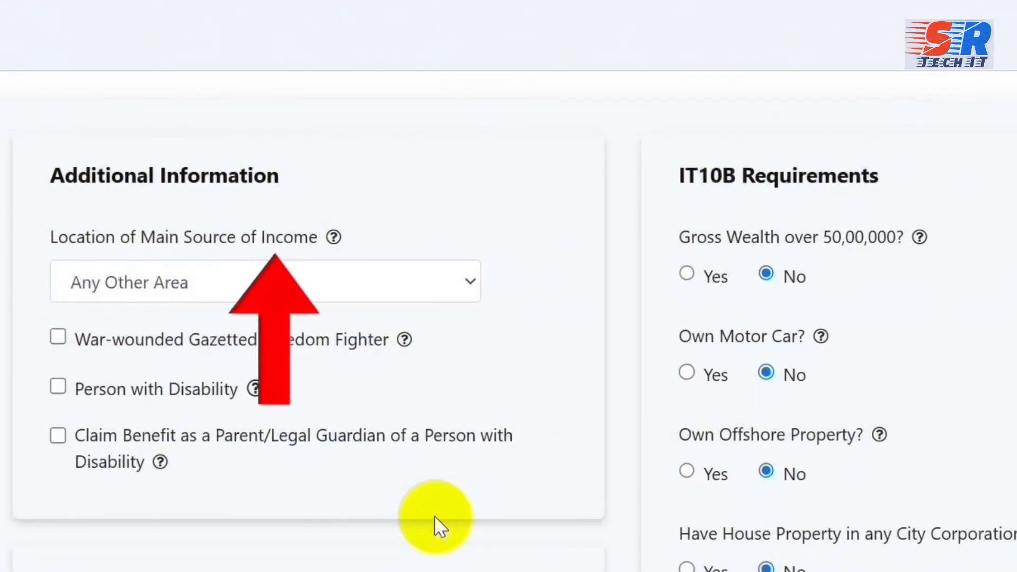
{"action": "left_click", "coordinate": [446, 277]}
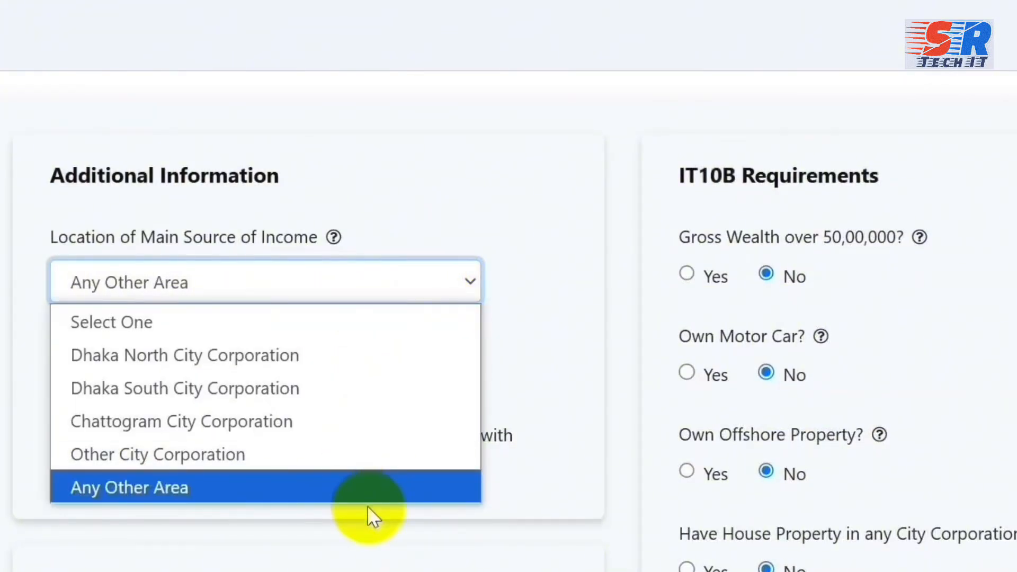
{"action": "left_click", "coordinate": [171, 491]}
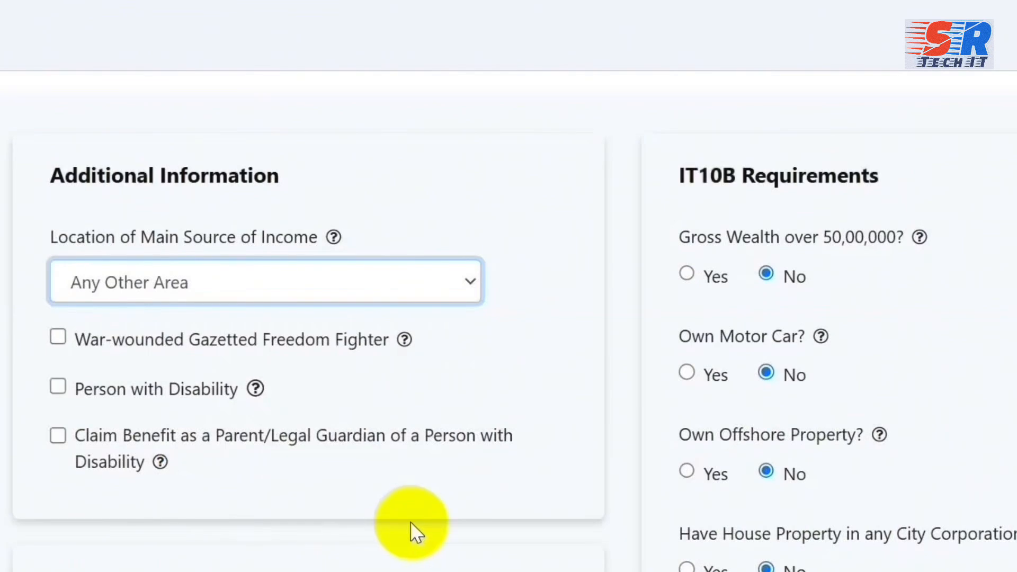
Review the IT10B answers, left at Yes, and save the additional information.
{"action": "scroll", "coordinate": [410, 521], "scroll_direction": "down", "scroll_amount": 2}
{"action": "scroll", "coordinate": [410, 521], "scroll_direction": "down", "scroll_amount": 2}
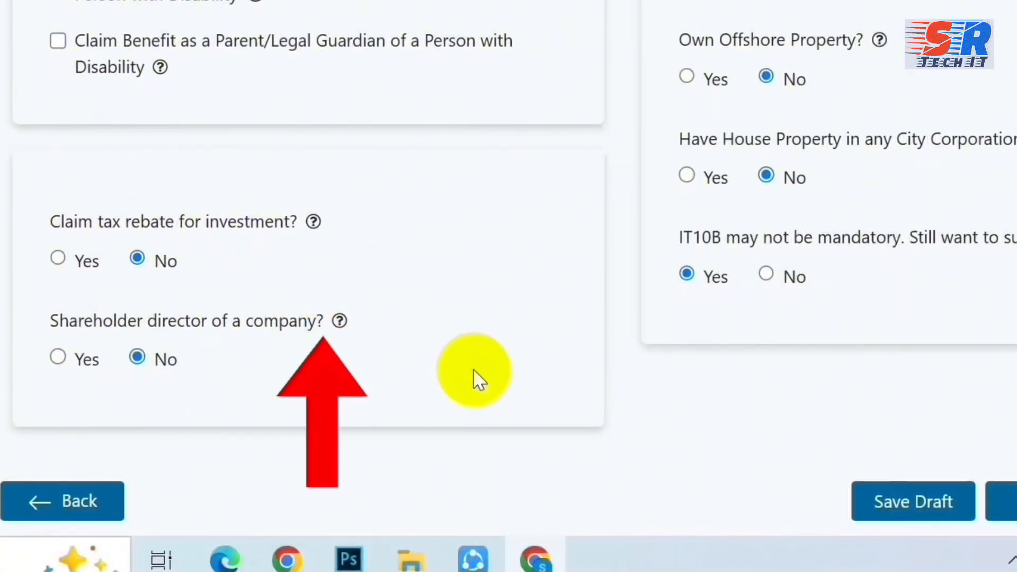
{"action": "scroll", "coordinate": [474, 371], "scroll_direction": "up", "scroll_amount": 2}
{"action": "scroll", "coordinate": [473, 369], "scroll_direction": "up", "scroll_amount": 2}
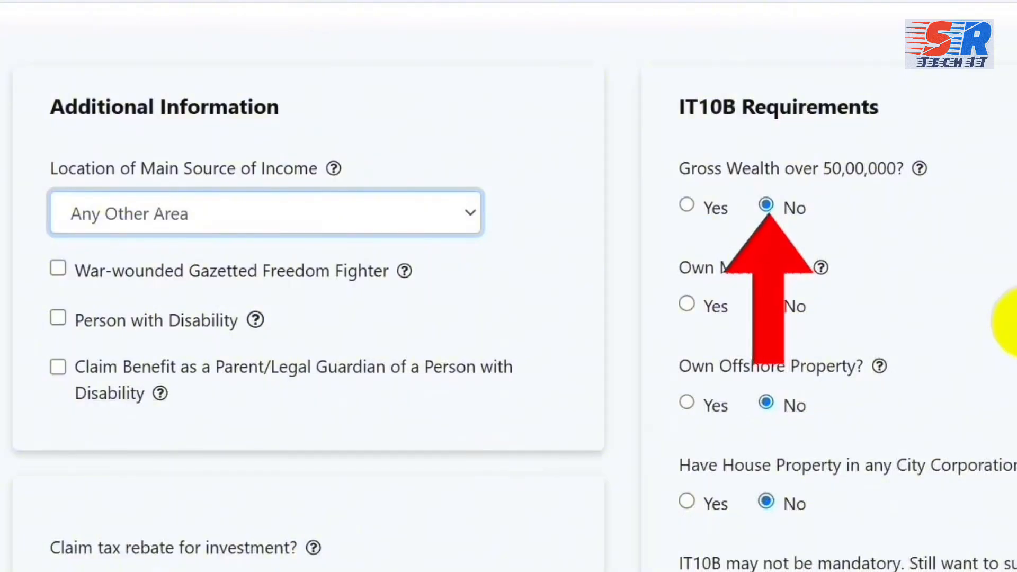
{"action": "scroll", "coordinate": [1013, 321], "scroll_direction": "down", "scroll_amount": 1}
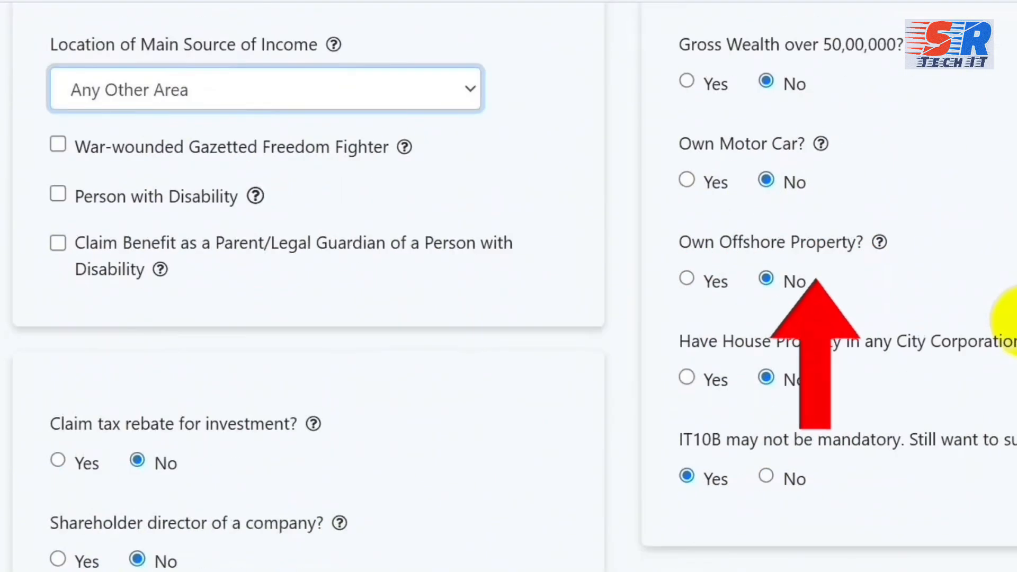
{"action": "scroll", "coordinate": [1013, 321], "scroll_direction": "up", "scroll_amount": 1}
{"action": "scroll", "coordinate": [1013, 322], "scroll_direction": "down", "scroll_amount": 2}
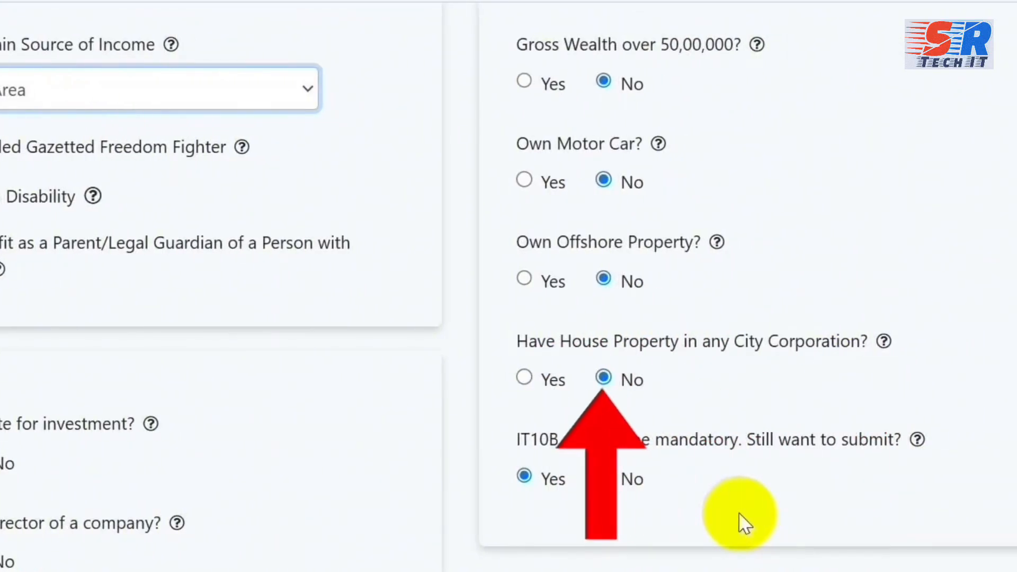
{"action": "scroll", "coordinate": [740, 515], "scroll_direction": "down", "scroll_amount": 4}
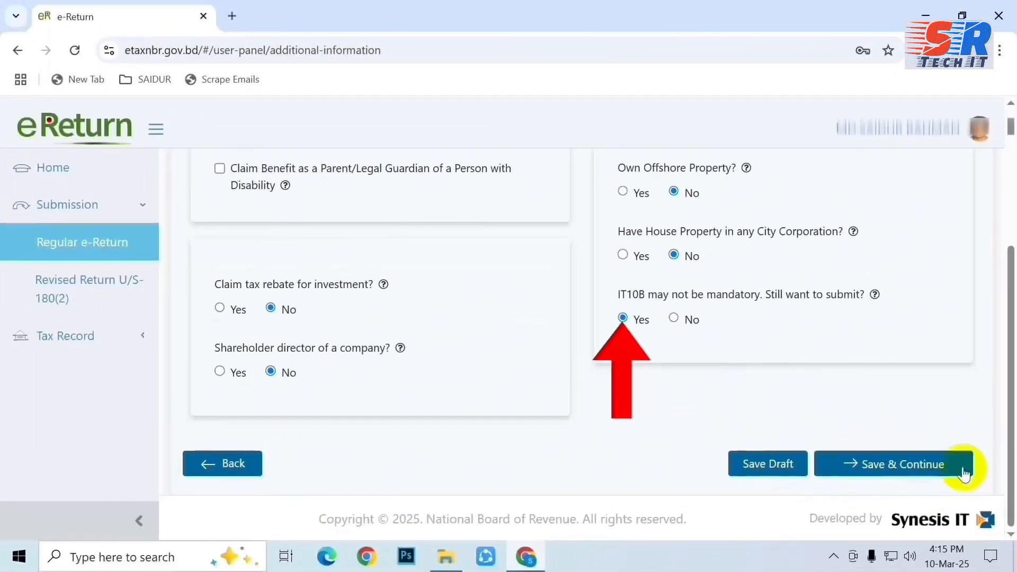
{"action": "left_click", "coordinate": [910, 471]}
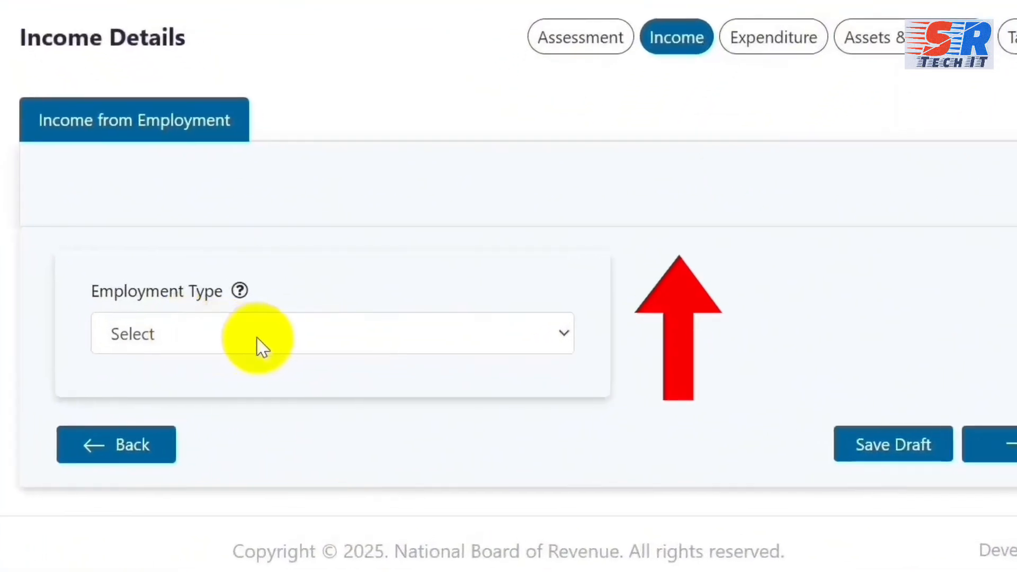
Add Private/Other than Government Pay Scale employment at savar cantonment public school & college as computer operator.
{"action": "left_click", "coordinate": [295, 337]}
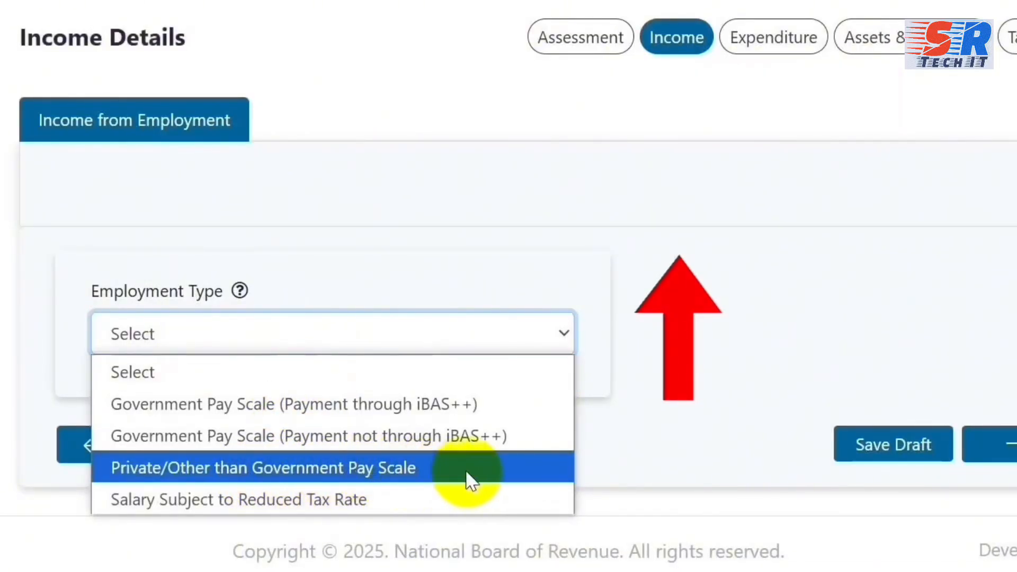
{"action": "left_click", "coordinate": [505, 467]}
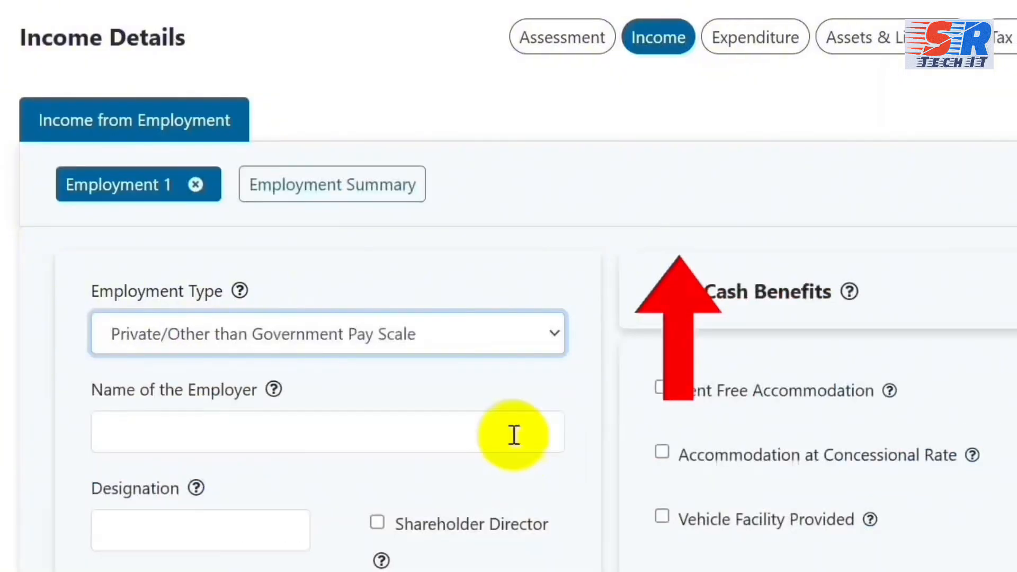
{"action": "scroll", "coordinate": [529, 289], "scroll_direction": "down", "scroll_amount": 2}
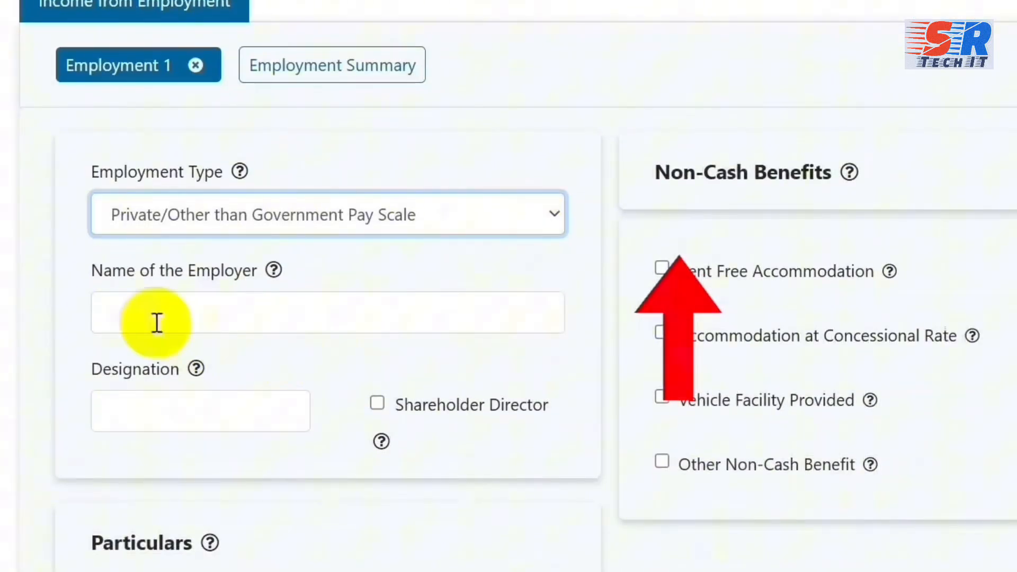
{"action": "left_click", "coordinate": [527, 373]}
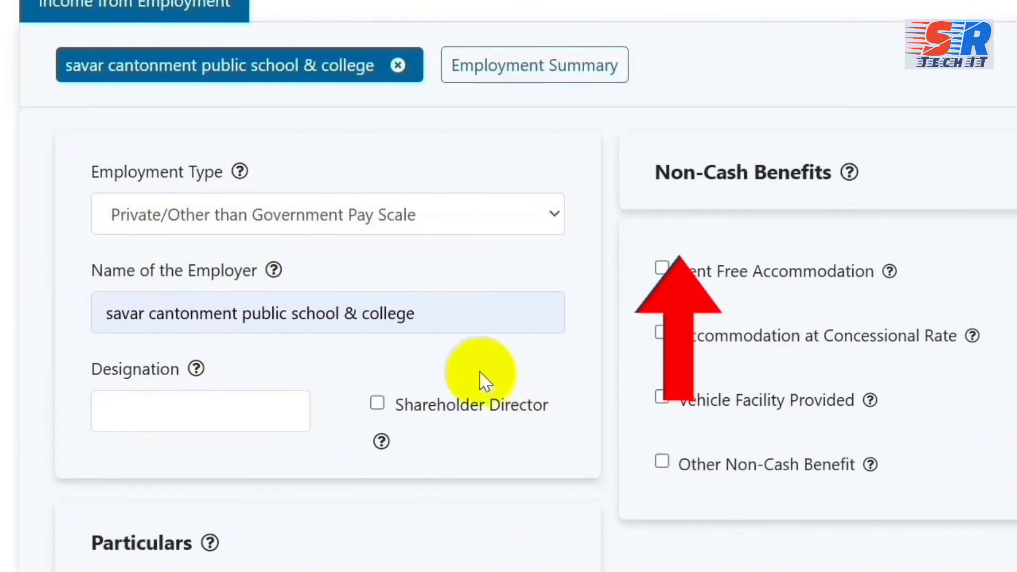
{"action": "left_click", "coordinate": [219, 416]}
{"action": "left_click", "coordinate": [243, 471]}
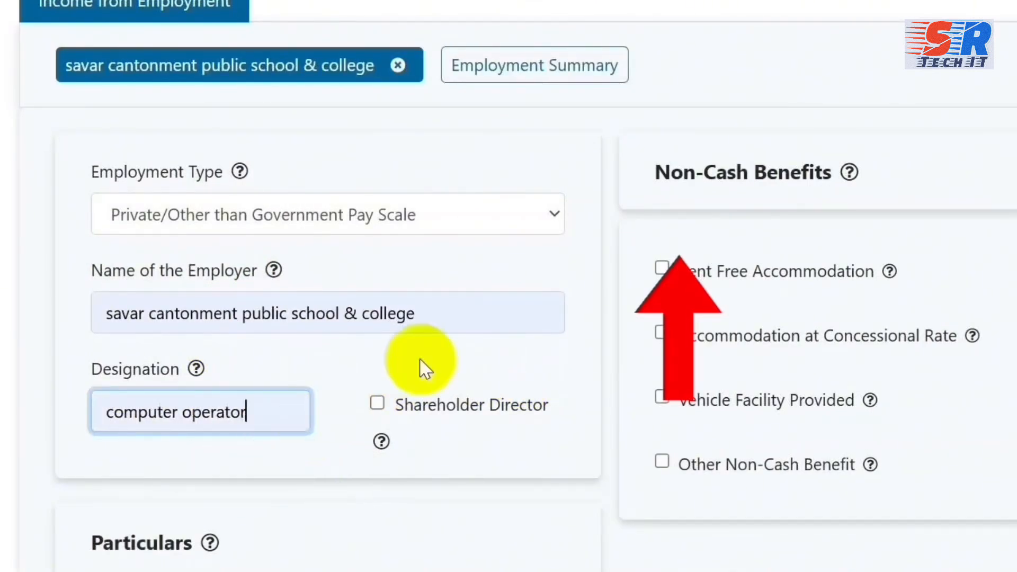
{"action": "scroll", "coordinate": [474, 389], "scroll_direction": "down", "scroll_amount": 4}
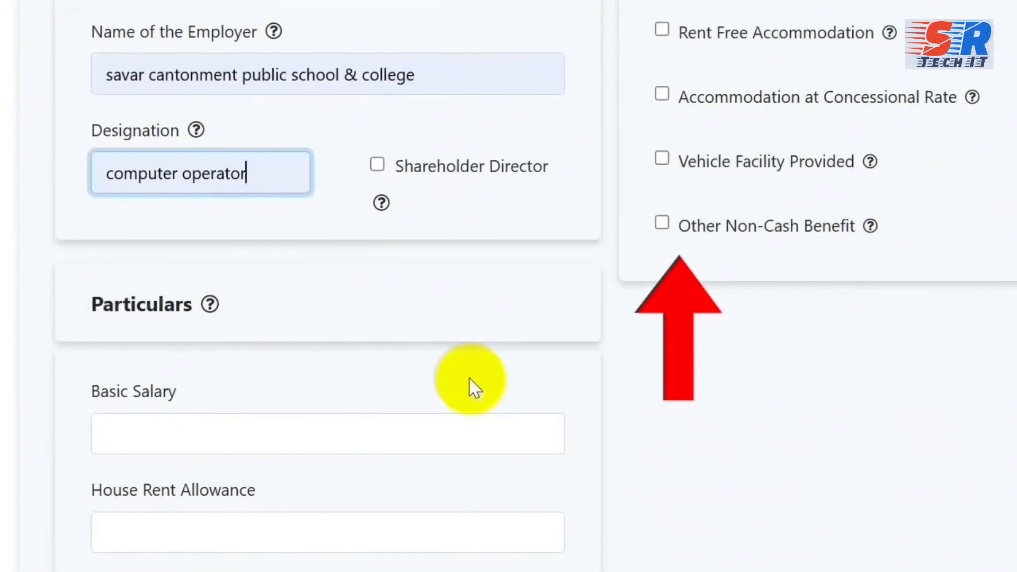
{"action": "scroll", "coordinate": [475, 388], "scroll_direction": "down", "scroll_amount": 4}
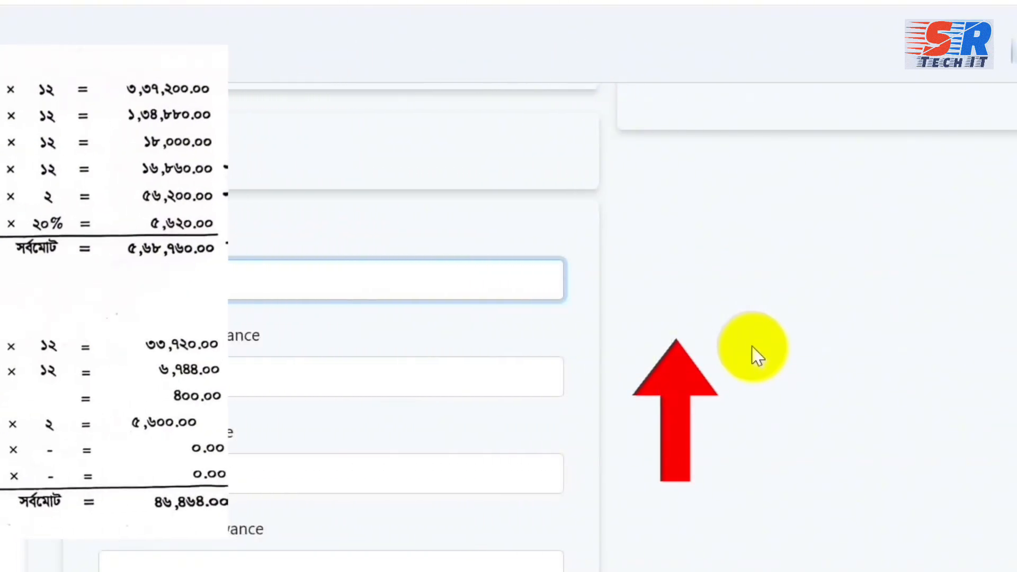
Enter Basic Salary 1,16,400, House Rent 57,600, Medical 18,000 and Festival Bonus 19,400.
{"action": "type", "text": "1,16,400"}
{"action": "left_click", "coordinate": [554, 385]}
{"action": "type", "text": "57,600"}
{"action": "left_click", "coordinate": [557, 483]}
{"action": "type", "text": "18,000"}
{"action": "scroll", "coordinate": [310, 567], "scroll_direction": "down", "scroll_amount": 3}
{"action": "left_click", "coordinate": [318, 432]}
{"action": "type", "text": "19,400"}
Add an Other Bonus line of 1,940 and review the salary entries.
{"action": "left_click", "coordinate": [361, 493]}
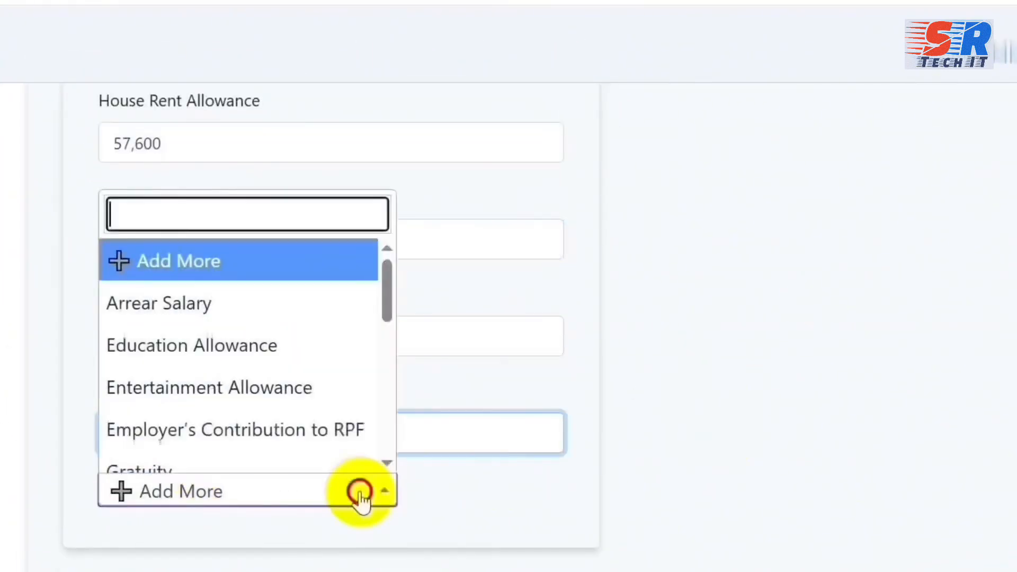
{"action": "scroll", "coordinate": [256, 399], "scroll_direction": "down", "scroll_amount": 5}
{"action": "left_click", "coordinate": [246, 390]}
{"action": "left_click", "coordinate": [233, 496]}
{"action": "type", "text": "1,940"}
{"action": "scroll", "coordinate": [397, 391], "scroll_direction": "down", "scroll_amount": 2}
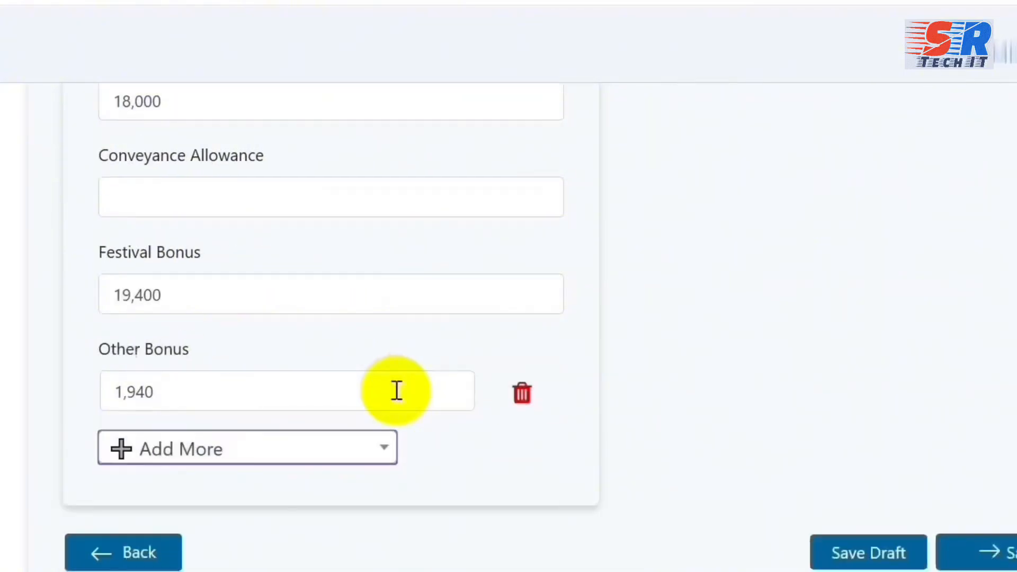
{"action": "scroll", "coordinate": [849, 466], "scroll_direction": "up", "scroll_amount": 10}
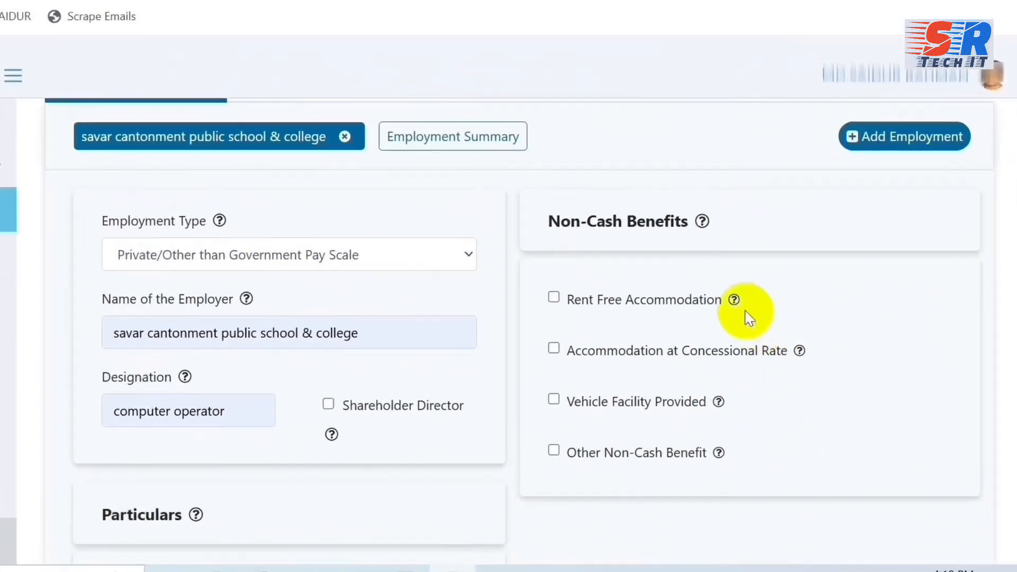
{"action": "mouse_move", "coordinate": [761, 322]}
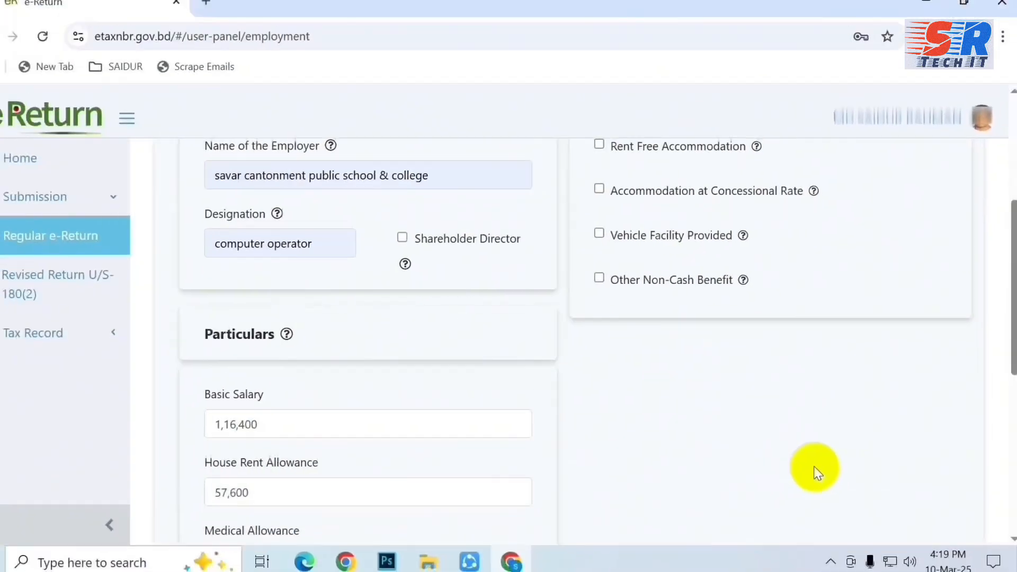
{"action": "scroll", "coordinate": [816, 472], "scroll_direction": "down", "scroll_amount": 4}
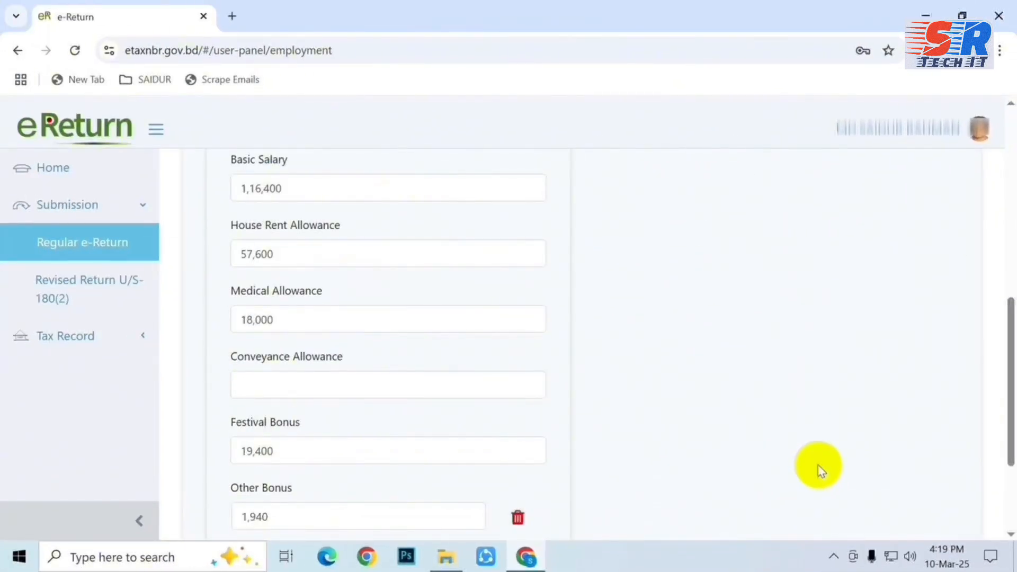
{"action": "scroll", "coordinate": [818, 469], "scroll_direction": "down", "scroll_amount": 3}
Save the salary details and inspect the Auto and Transportation Expenses breakdown.
{"action": "left_click", "coordinate": [853, 467]}
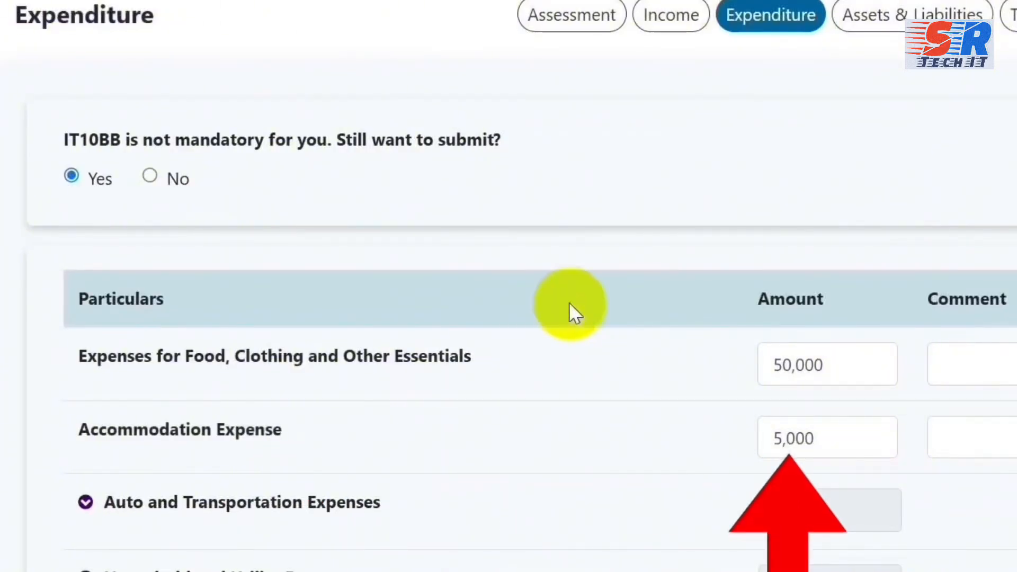
{"action": "scroll", "coordinate": [816, 183], "scroll_direction": "down", "scroll_amount": 2}
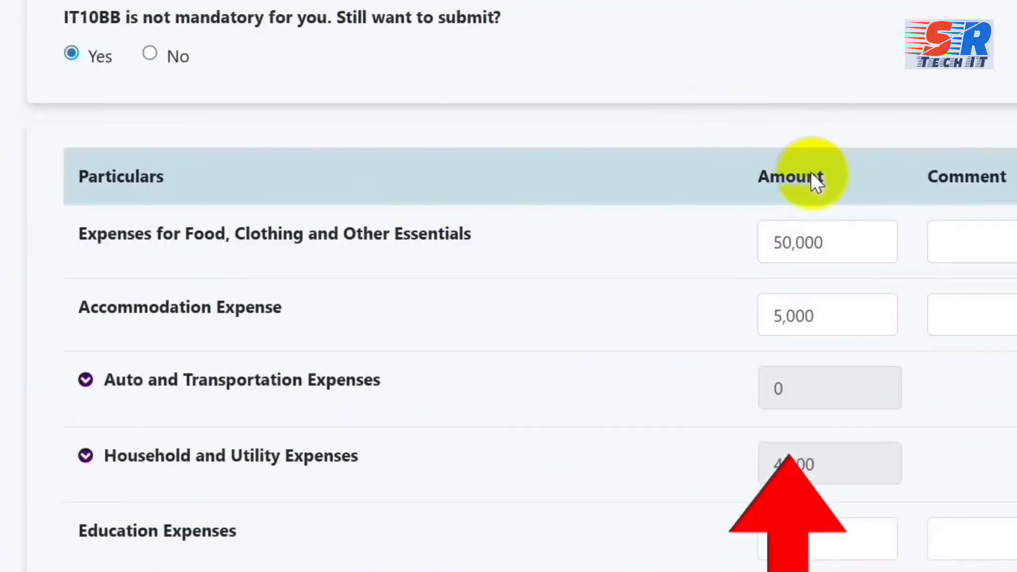
{"action": "scroll", "coordinate": [551, 423], "scroll_direction": "down", "scroll_amount": 1}
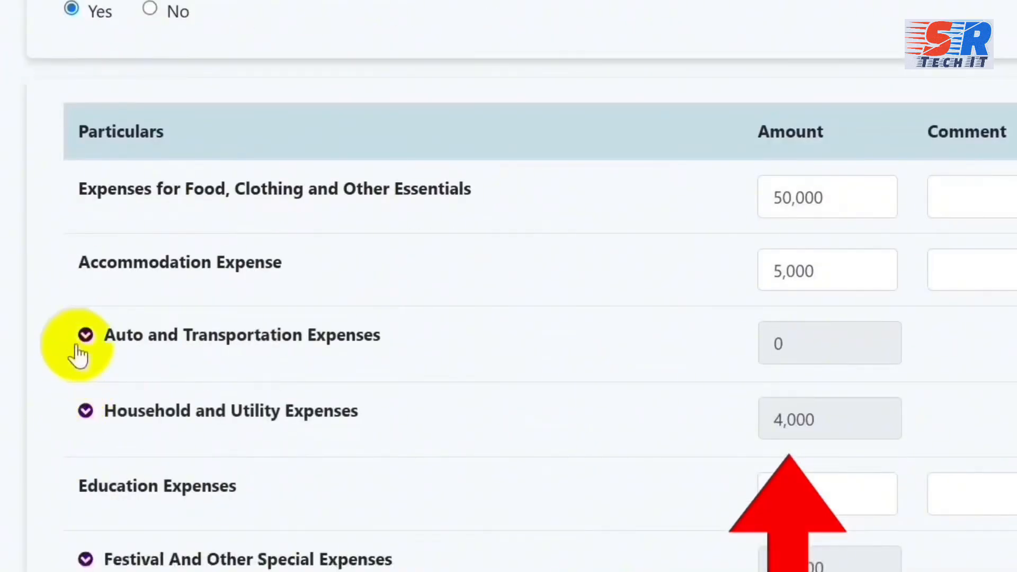
{"action": "left_click", "coordinate": [85, 336]}
{"action": "scroll", "coordinate": [522, 428], "scroll_direction": "down", "scroll_amount": 2}
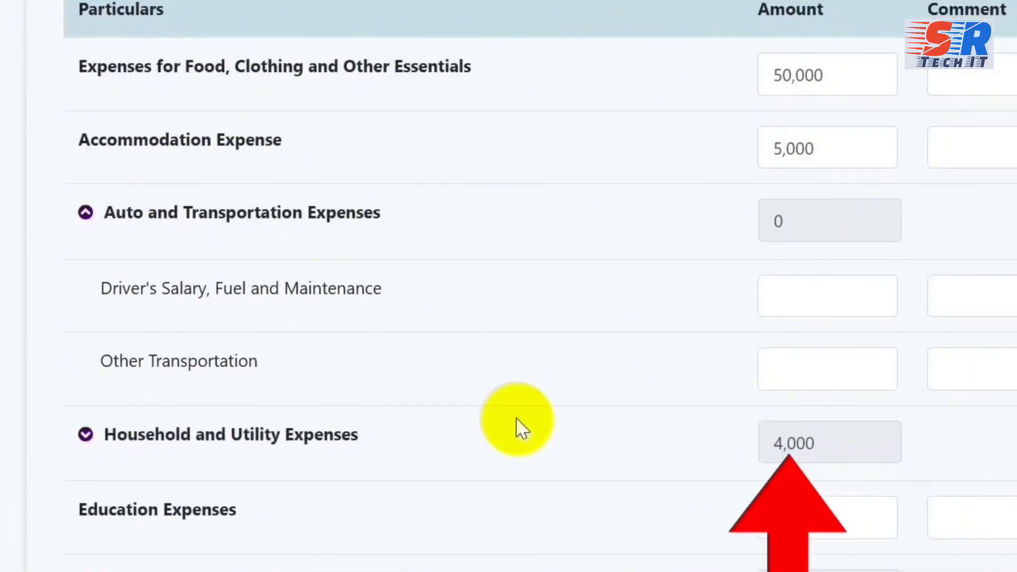
{"action": "left_click", "coordinate": [85, 214]}
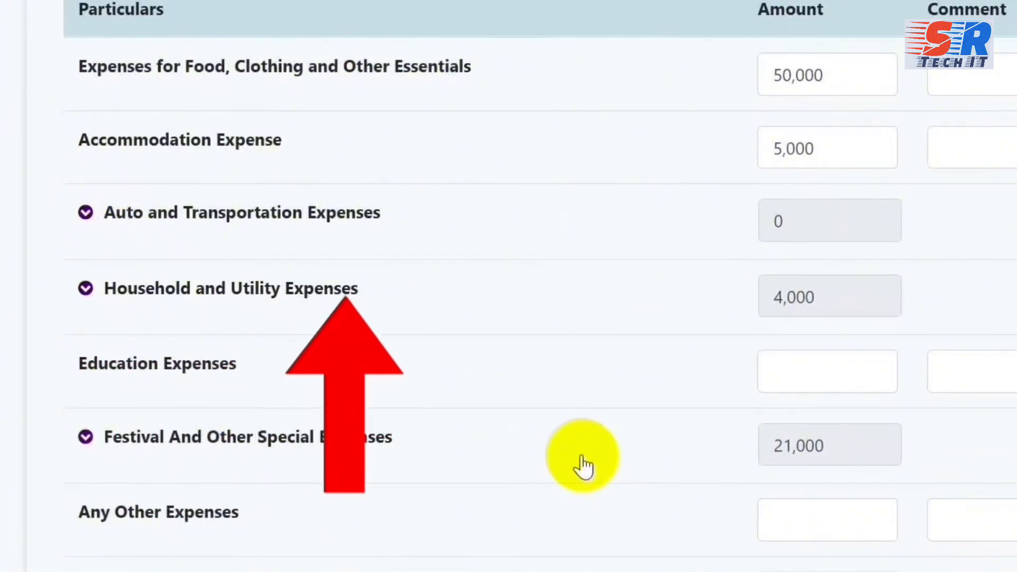
Check the Household (4,000) and Festival and Other Special (21,000) expense breakdowns.
{"action": "left_click", "coordinate": [85, 289]}
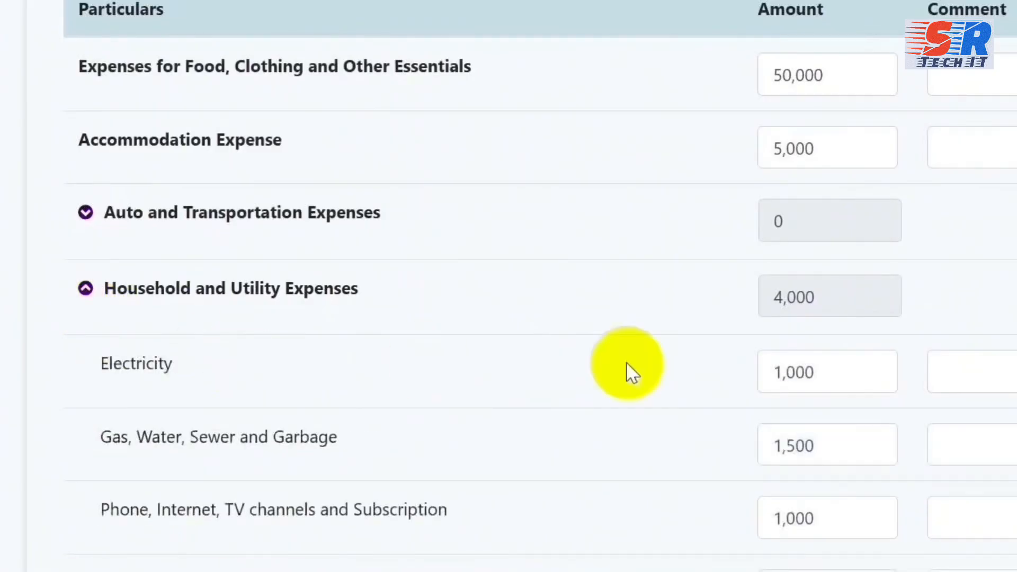
{"action": "scroll", "coordinate": [662, 382], "scroll_direction": "down", "scroll_amount": 2}
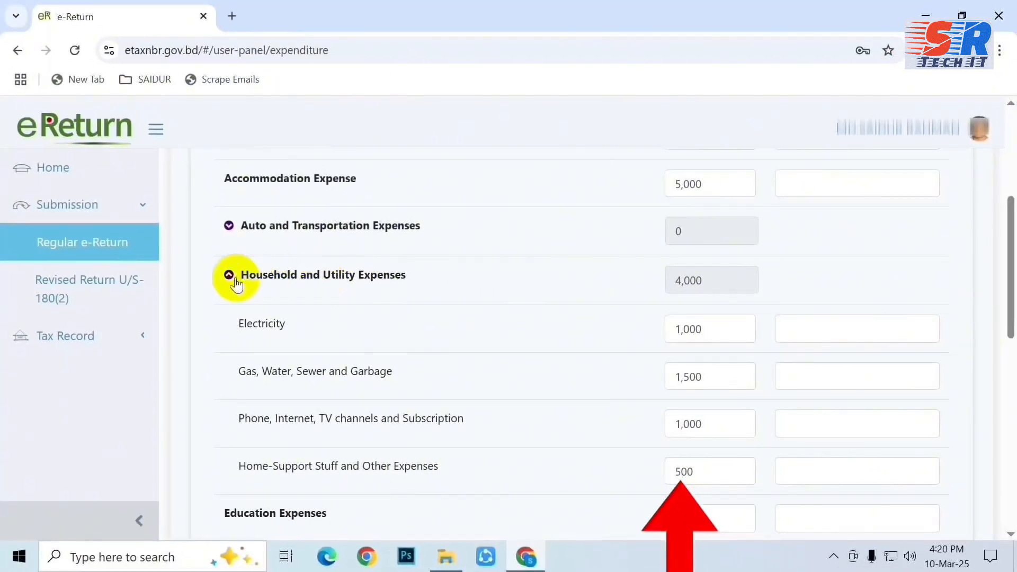
{"action": "left_click", "coordinate": [229, 275]}
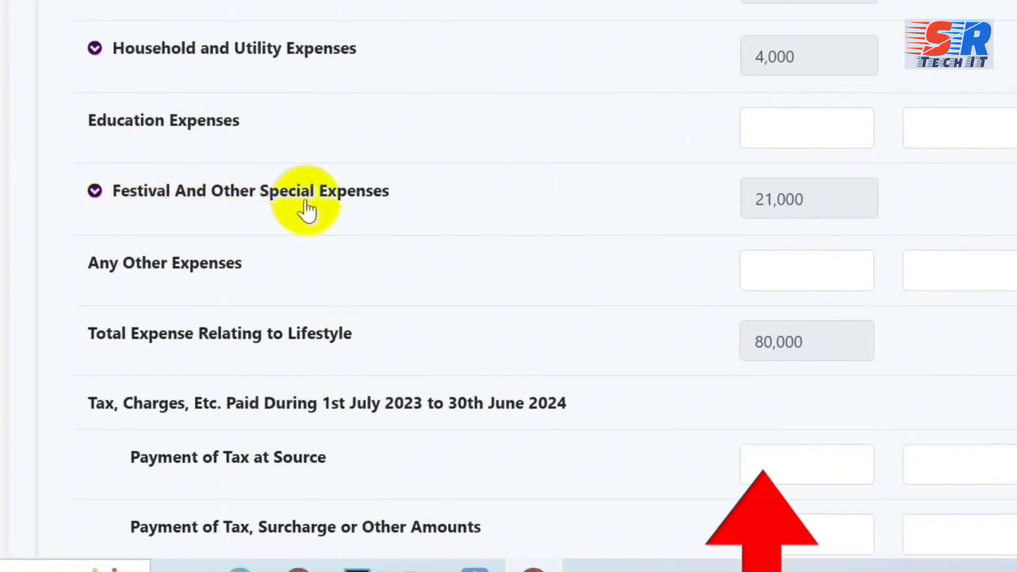
{"action": "left_click", "coordinate": [95, 194]}
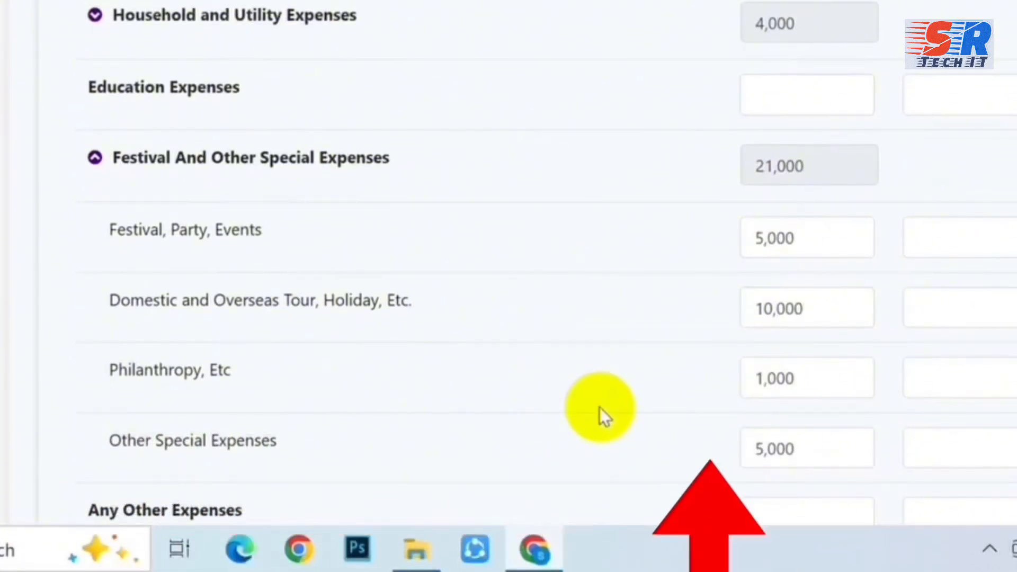
{"action": "scroll", "coordinate": [600, 407], "scroll_direction": "down", "scroll_amount": 2}
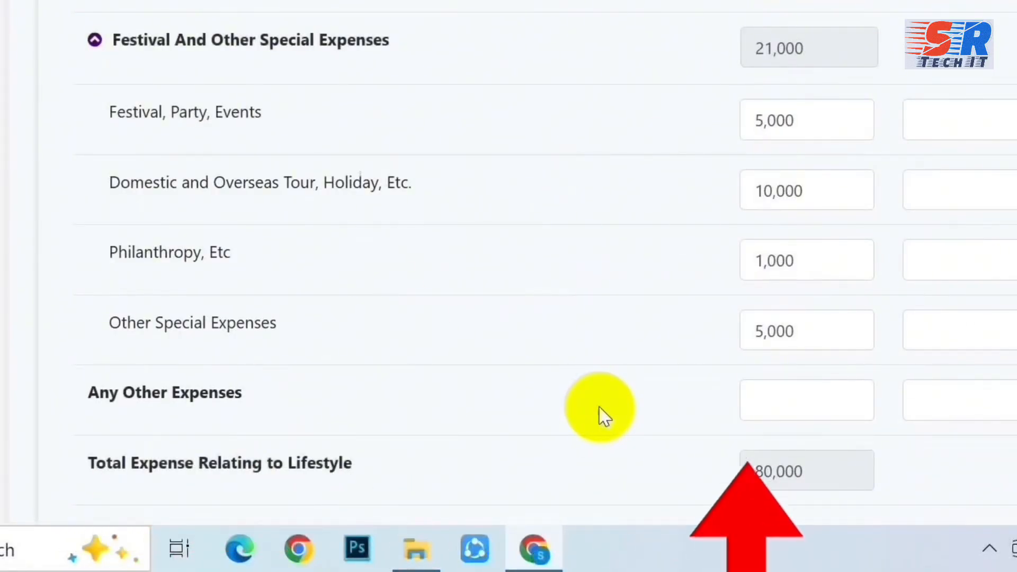
{"action": "scroll", "coordinate": [599, 407], "scroll_direction": "down", "scroll_amount": 2}
{"action": "scroll", "coordinate": [516, 410], "scroll_direction": "down", "scroll_amount": 2}
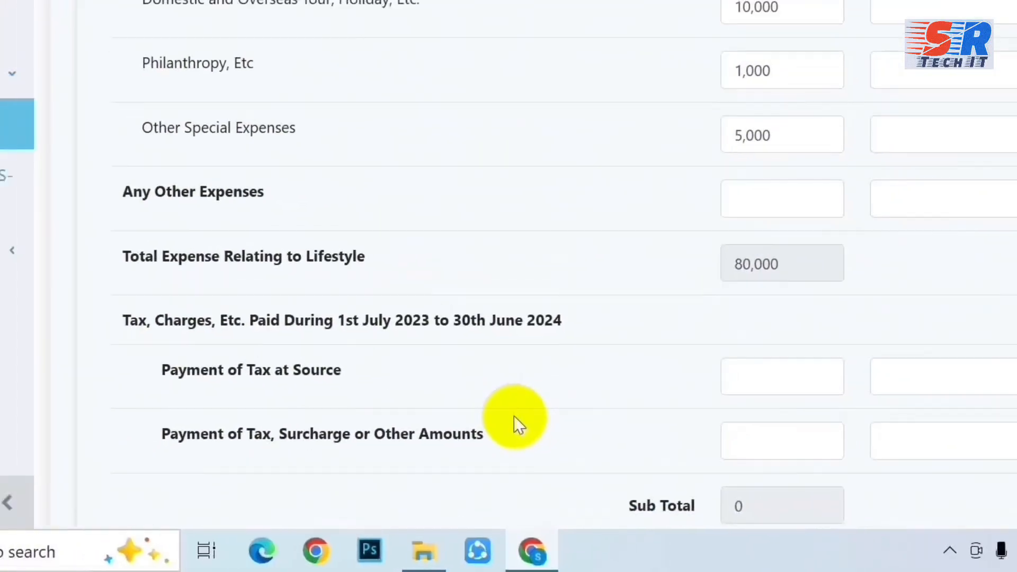
{"action": "scroll", "coordinate": [519, 406], "scroll_direction": "down", "scroll_amount": 5}
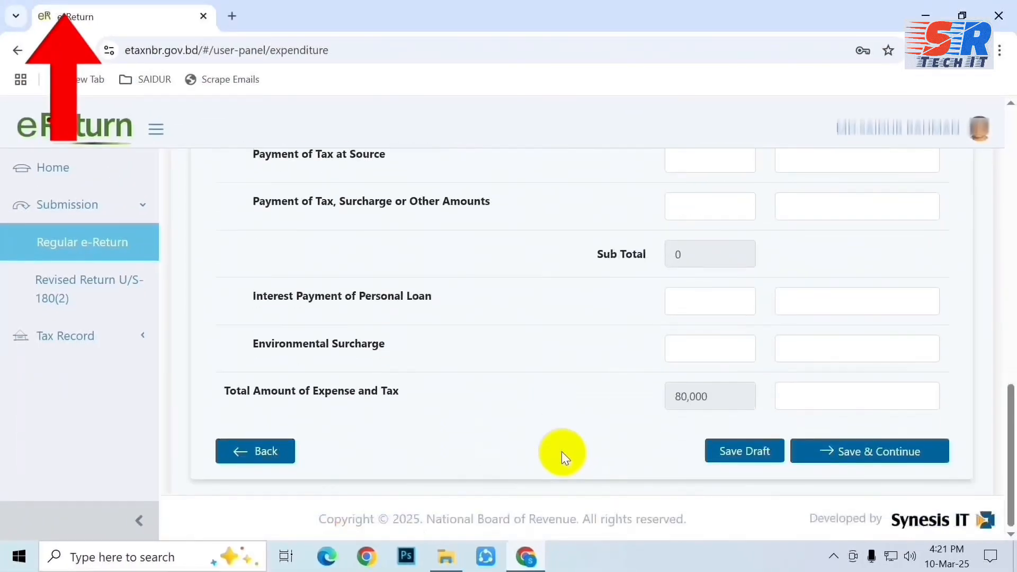
Save the expenditure and expand the Assets section to the furniture table.
{"action": "left_click", "coordinate": [880, 455]}
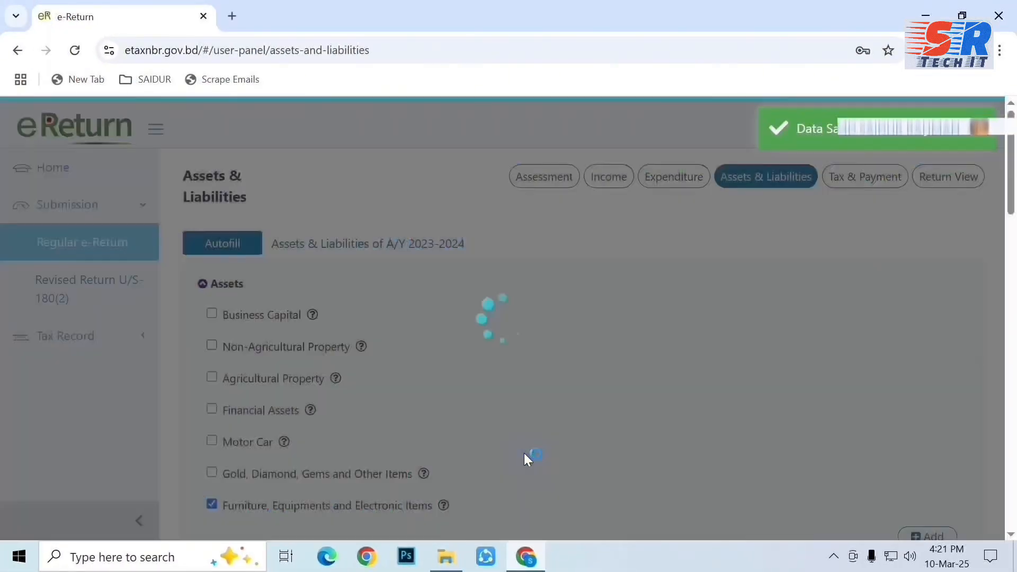
{"action": "scroll", "coordinate": [538, 414], "scroll_direction": "down", "scroll_amount": 1}
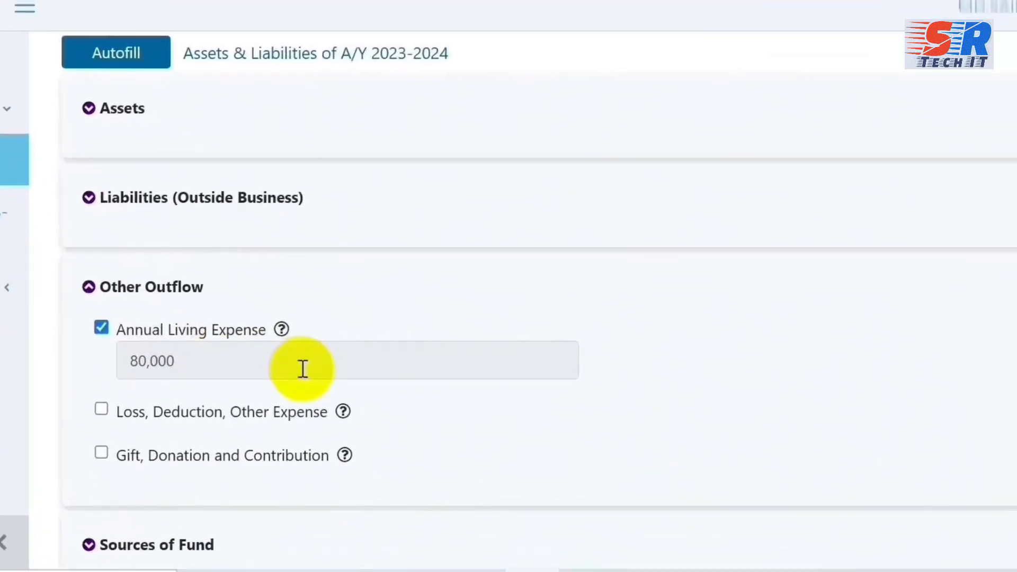
{"action": "scroll", "coordinate": [290, 392], "scroll_direction": "up", "scroll_amount": 1}
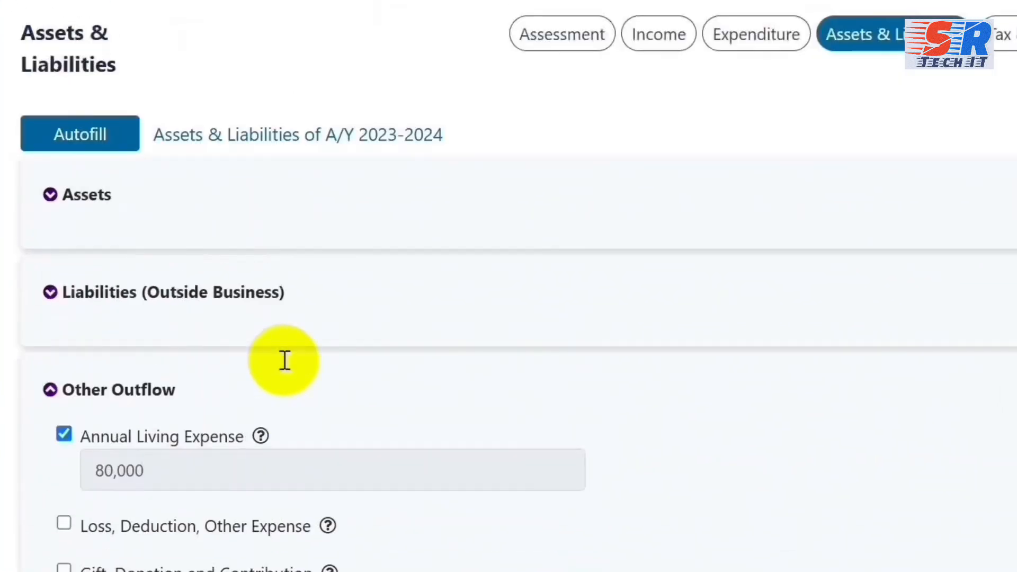
{"action": "left_click", "coordinate": [51, 196]}
{"action": "scroll", "coordinate": [363, 296], "scroll_direction": "down", "scroll_amount": 2}
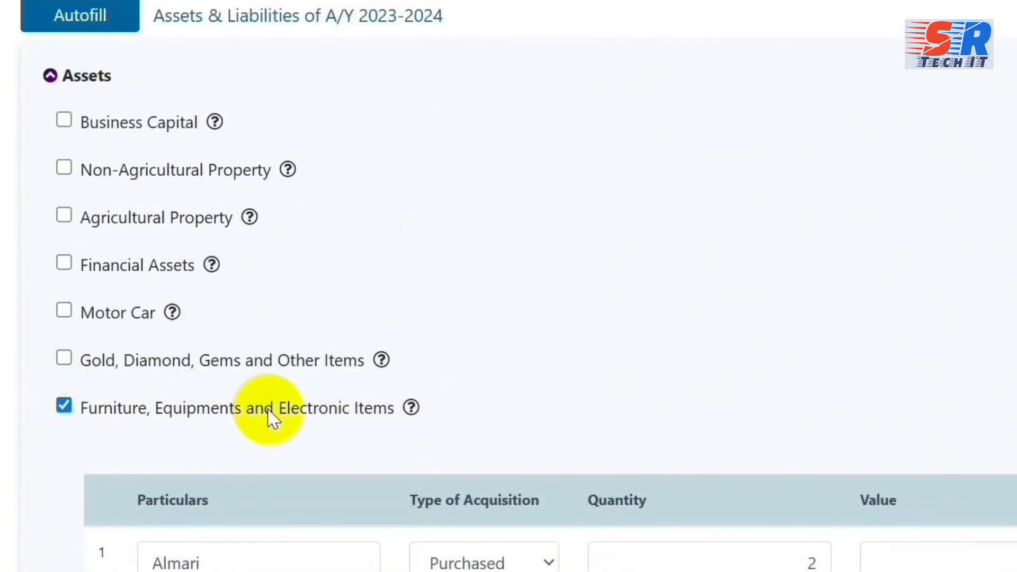
{"action": "scroll", "coordinate": [161, 371], "scroll_direction": "down", "scroll_amount": 1}
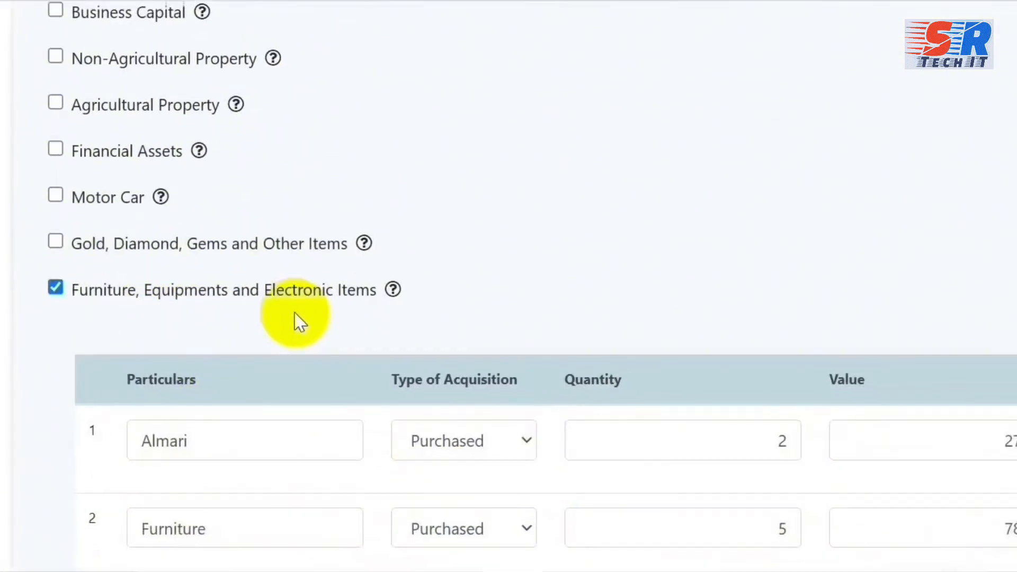
{"action": "scroll", "coordinate": [346, 299], "scroll_direction": "down", "scroll_amount": 2}
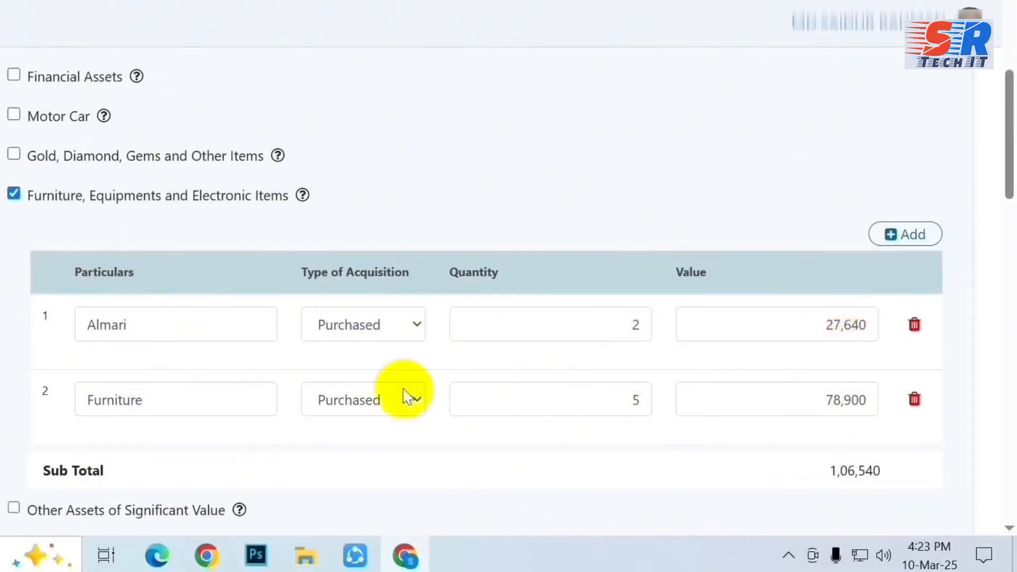
{"action": "scroll", "coordinate": [862, 402], "scroll_direction": "down", "scroll_amount": 2}
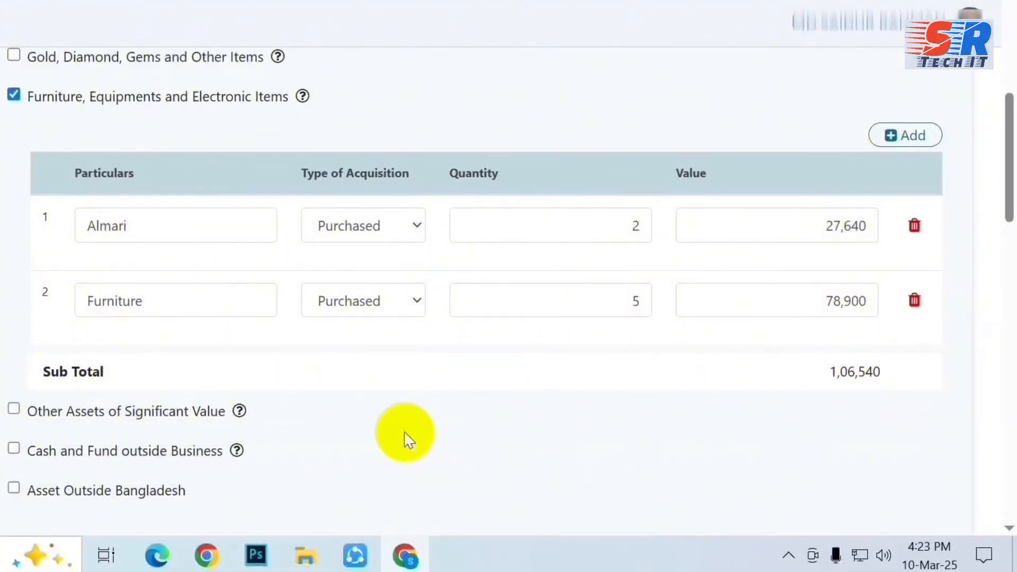
{"action": "scroll", "coordinate": [408, 439], "scroll_direction": "up", "scroll_amount": 2}
{"action": "scroll", "coordinate": [406, 435], "scroll_direction": "down", "scroll_amount": 2}
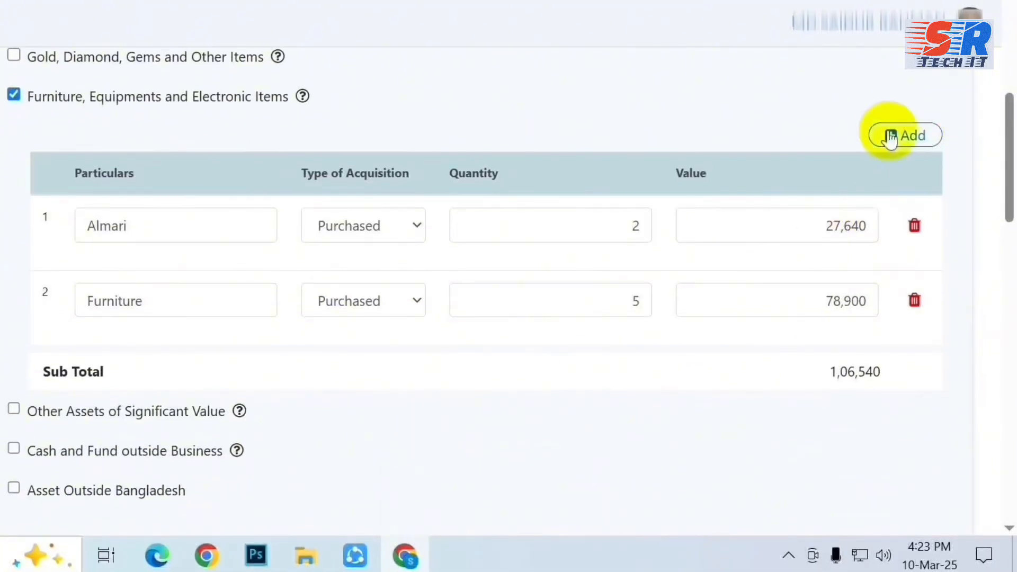
Add a third furniture row: Table, Purchased, quantity 2, value 26,800.
{"action": "left_click", "coordinate": [885, 139]}
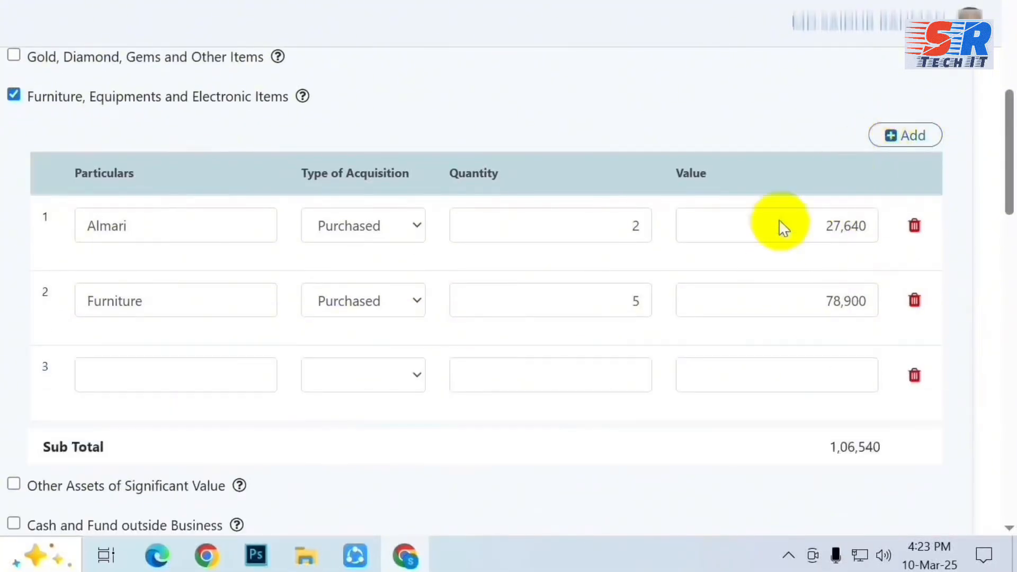
{"action": "left_click", "coordinate": [143, 376]}
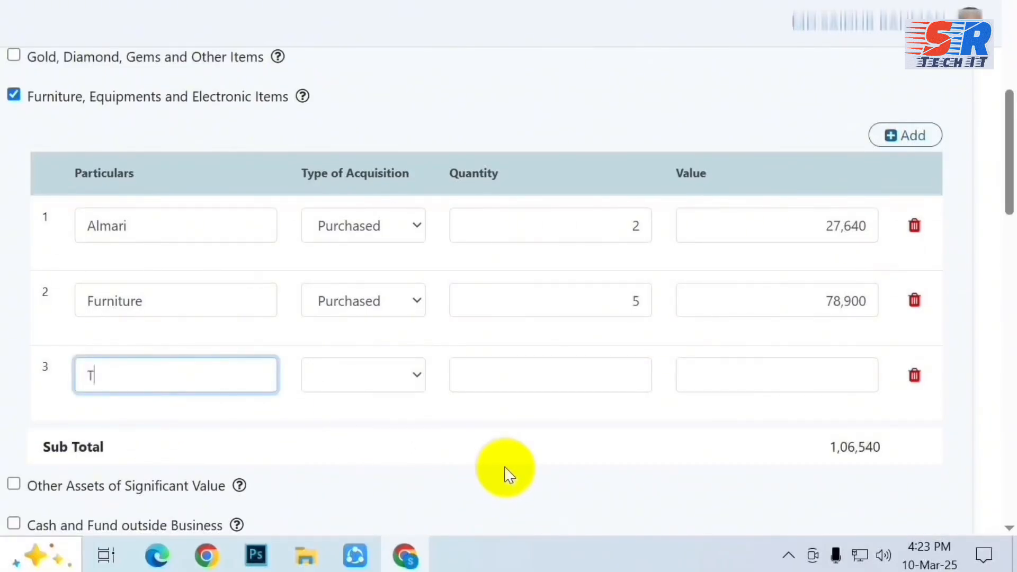
{"action": "left_click", "coordinate": [409, 377]}
{"action": "left_click", "coordinate": [334, 410]}
{"action": "left_click", "coordinate": [528, 377]}
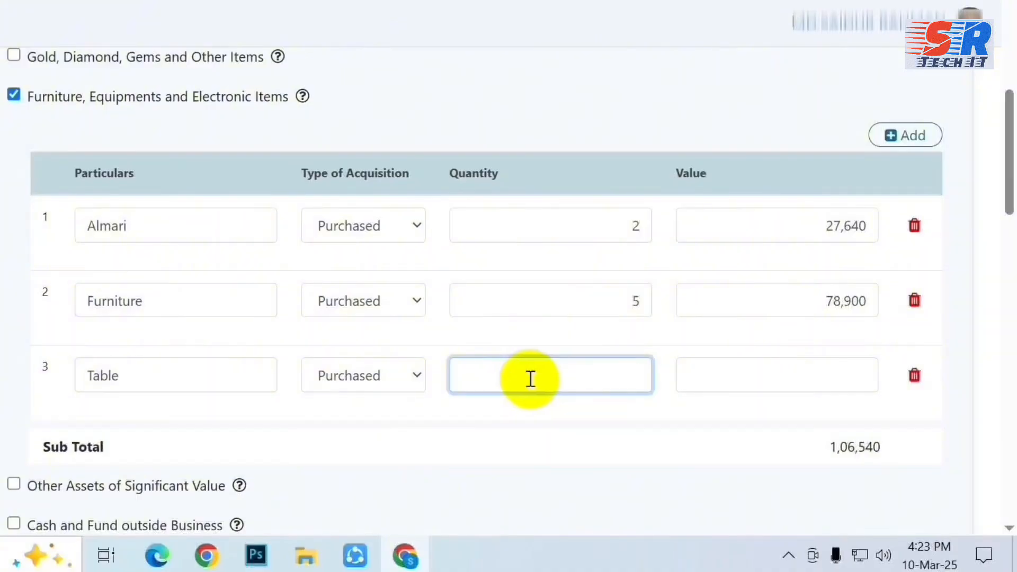
{"action": "scroll", "coordinate": [531, 379], "scroll_direction": "down", "scroll_amount": 20}
{"action": "scroll", "coordinate": [564, 424], "scroll_direction": "up", "scroll_amount": 20}
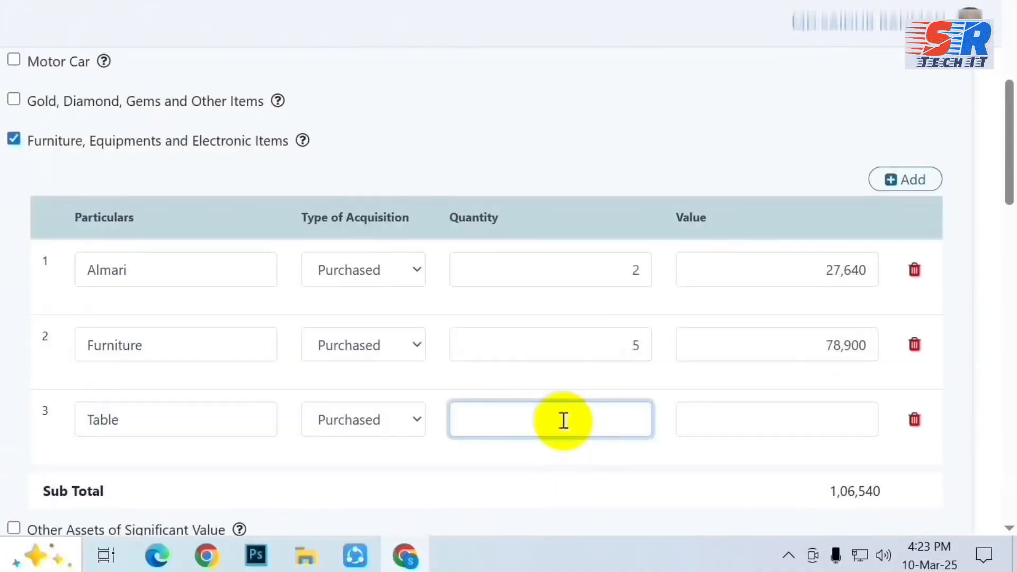
{"action": "type", "text": "2"}
{"action": "left_click", "coordinate": [816, 422]}
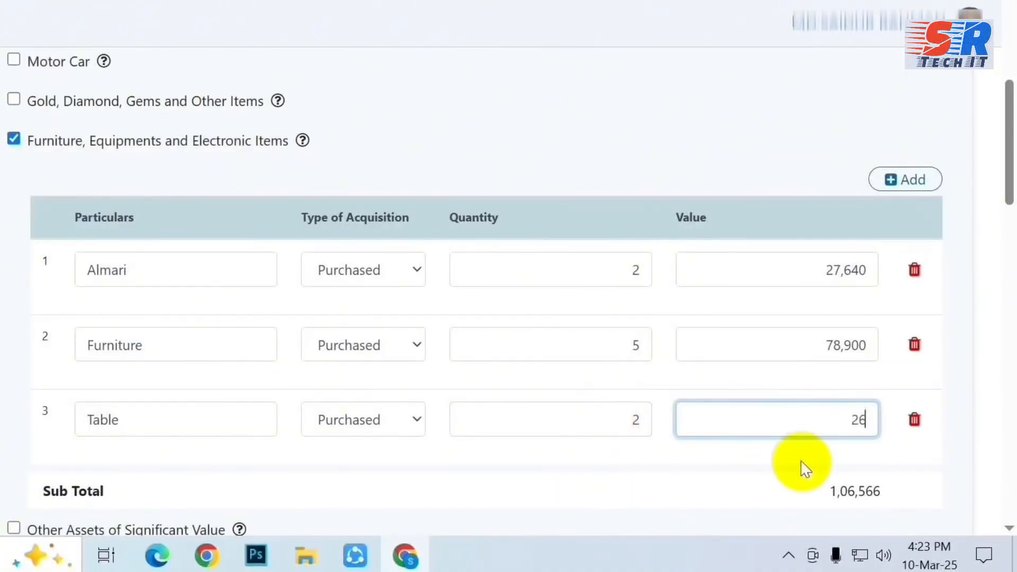
{"action": "left_click", "coordinate": [695, 473]}
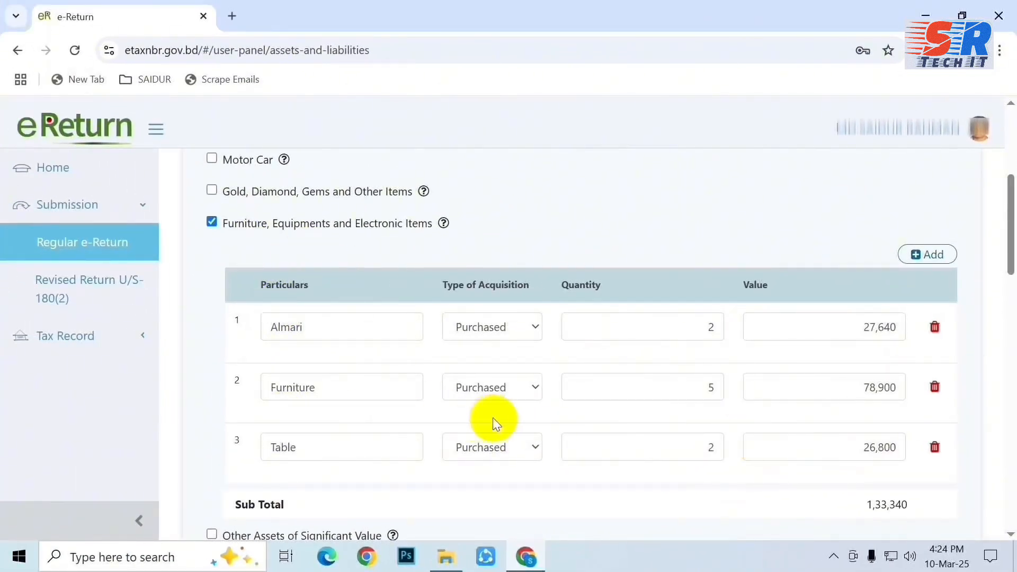
{"action": "scroll", "coordinate": [493, 418], "scroll_direction": "down", "scroll_amount": 5}
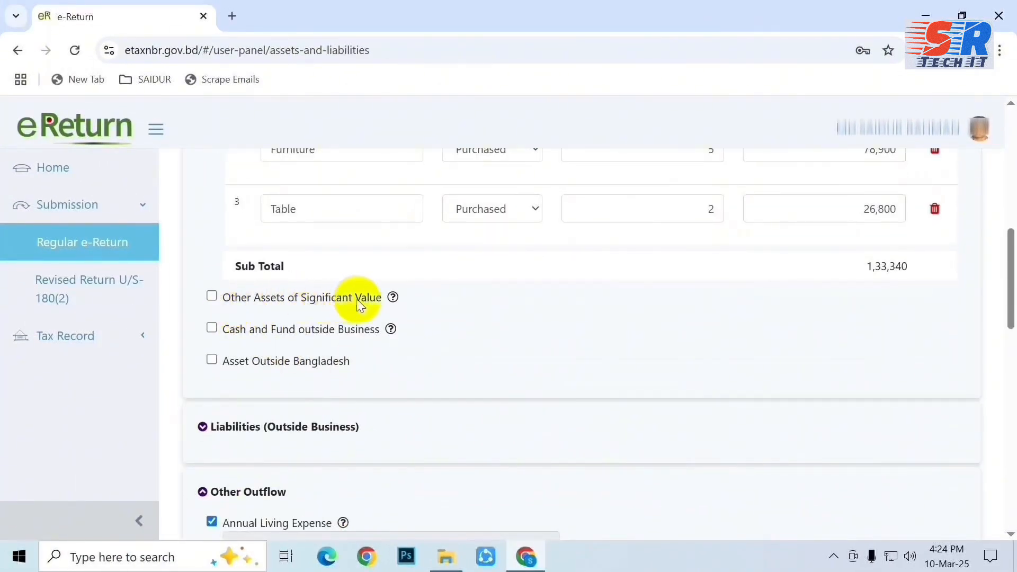
{"action": "scroll", "coordinate": [561, 386], "scroll_direction": "down", "scroll_amount": 15}
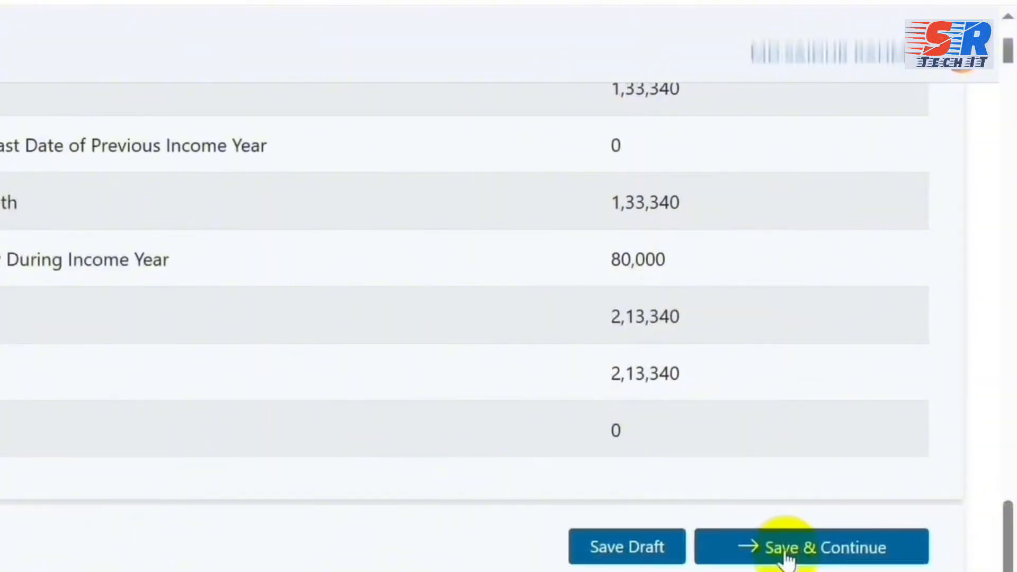
Save the Assets & Liabilities entries and continue to the Tax & Payment page.
{"action": "left_click", "coordinate": [786, 551]}
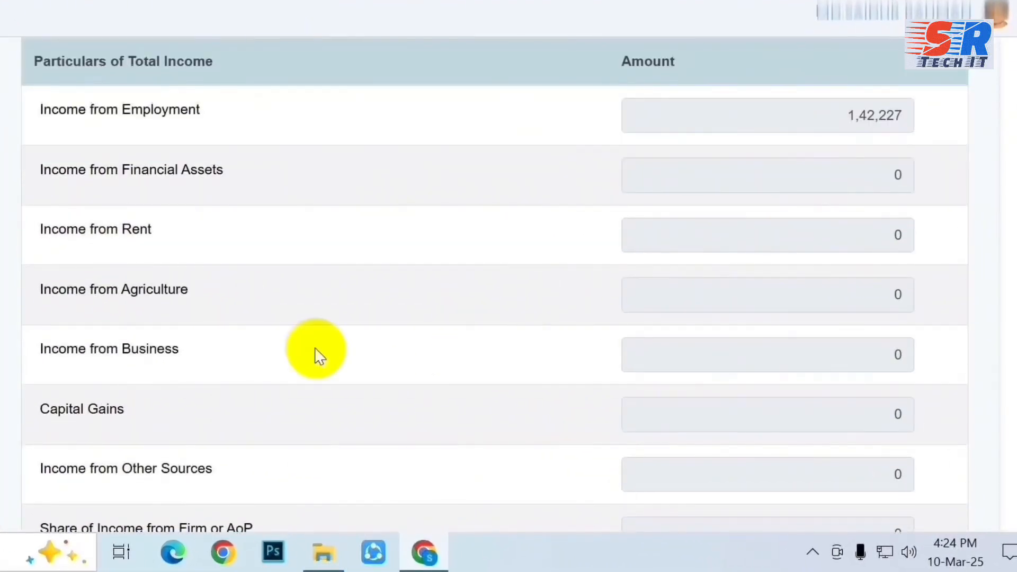
{"action": "scroll", "coordinate": [313, 367], "scroll_direction": "down", "scroll_amount": 5}
{"action": "scroll", "coordinate": [323, 369], "scroll_direction": "down", "scroll_amount": 2}
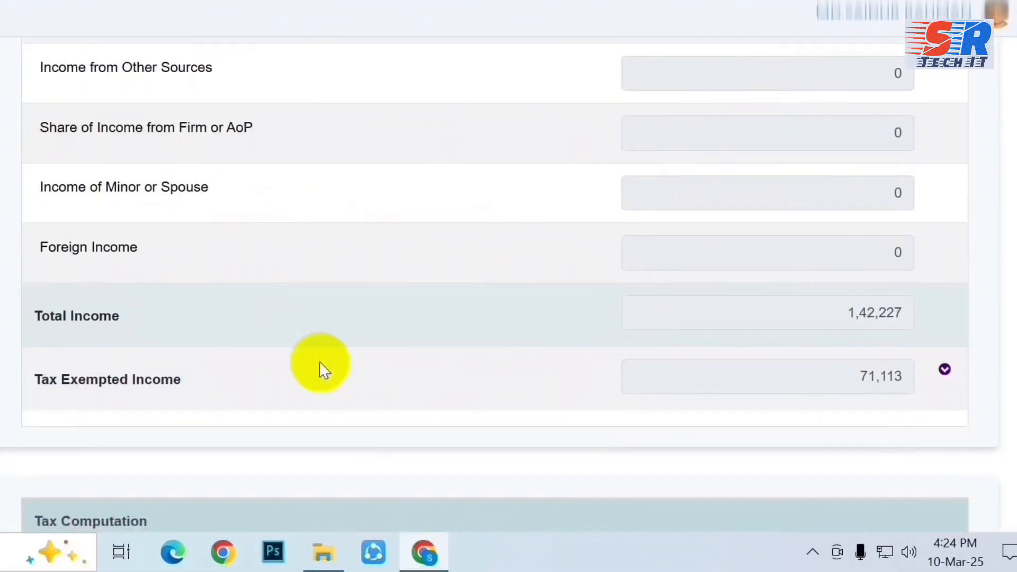
{"action": "scroll", "coordinate": [651, 344], "scroll_direction": "down", "scroll_amount": 2}
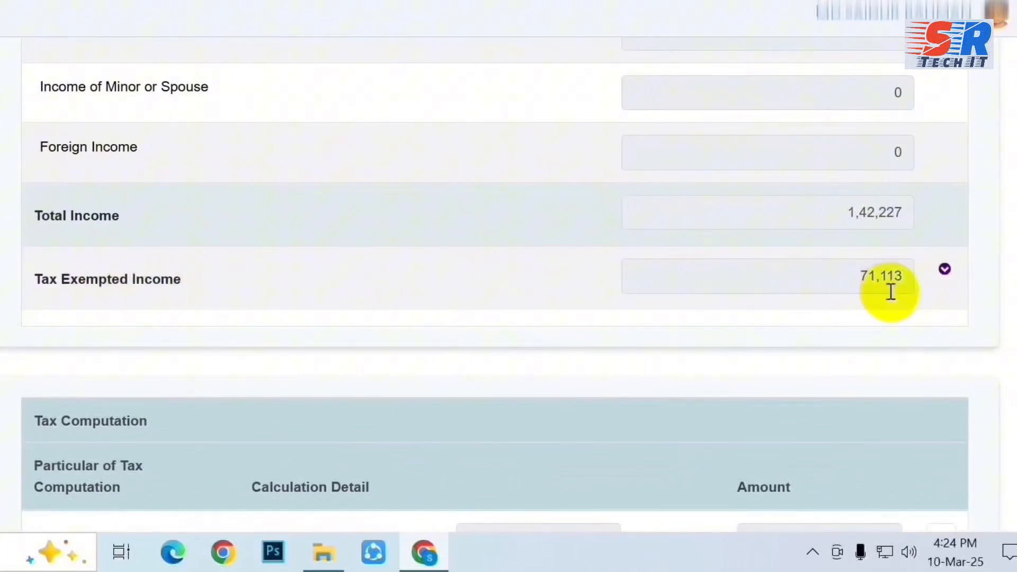
{"action": "scroll", "coordinate": [456, 318], "scroll_direction": "down", "scroll_amount": 6}
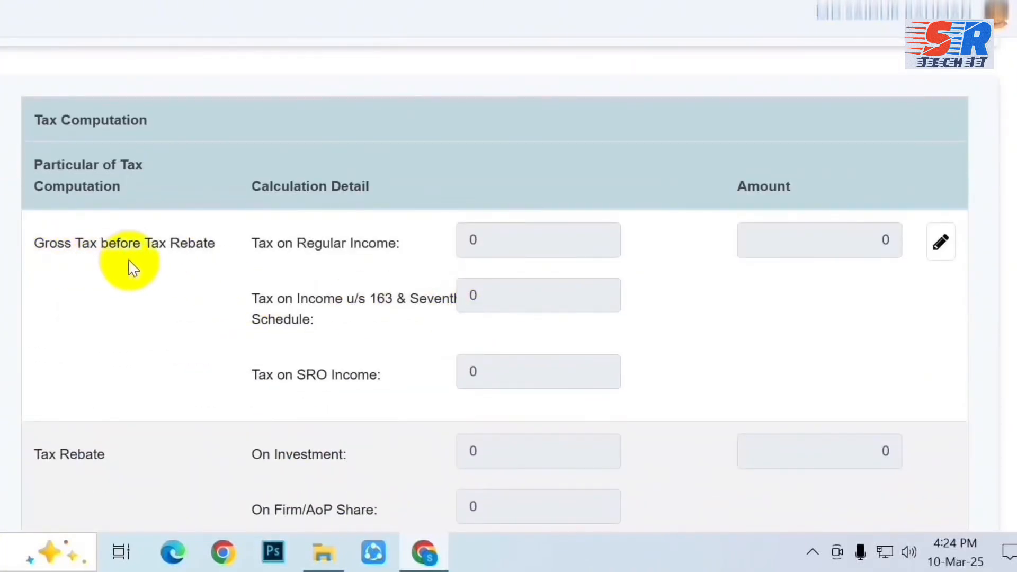
{"action": "scroll", "coordinate": [625, 309], "scroll_direction": "down", "scroll_amount": 10}
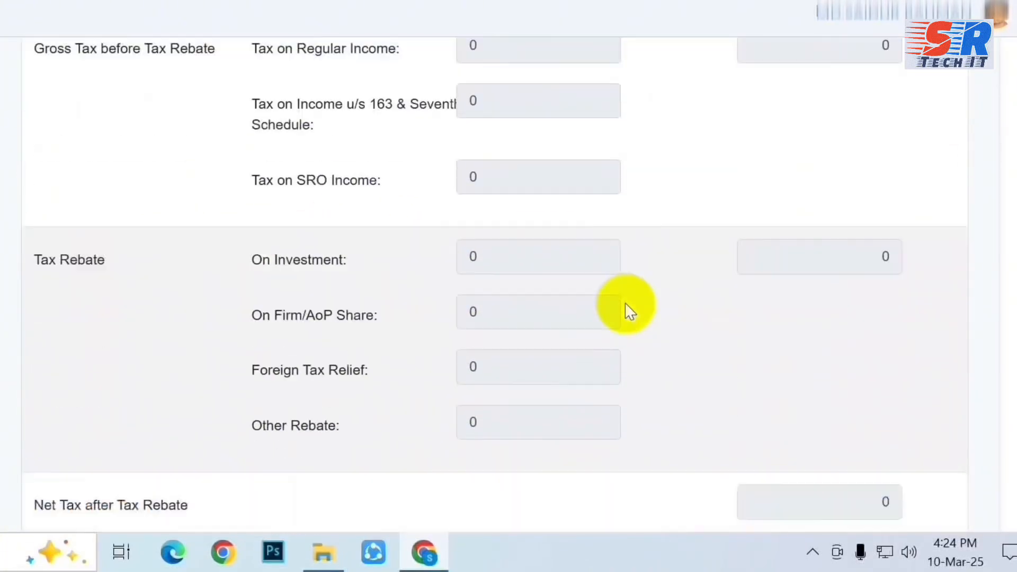
{"action": "scroll", "coordinate": [627, 309], "scroll_direction": "down", "scroll_amount": 8}
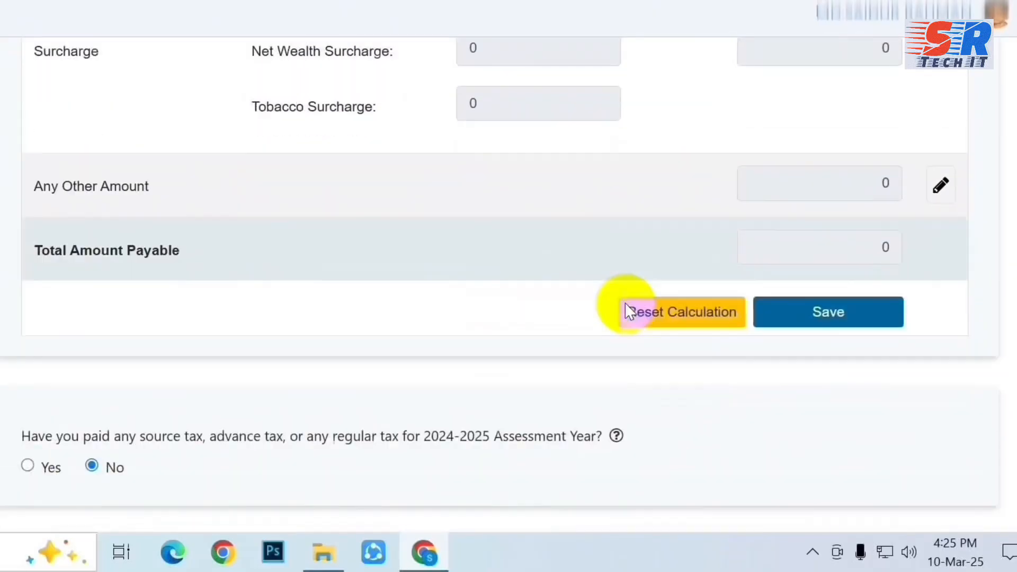
{"action": "scroll", "coordinate": [566, 388], "scroll_direction": "down", "scroll_amount": 6}
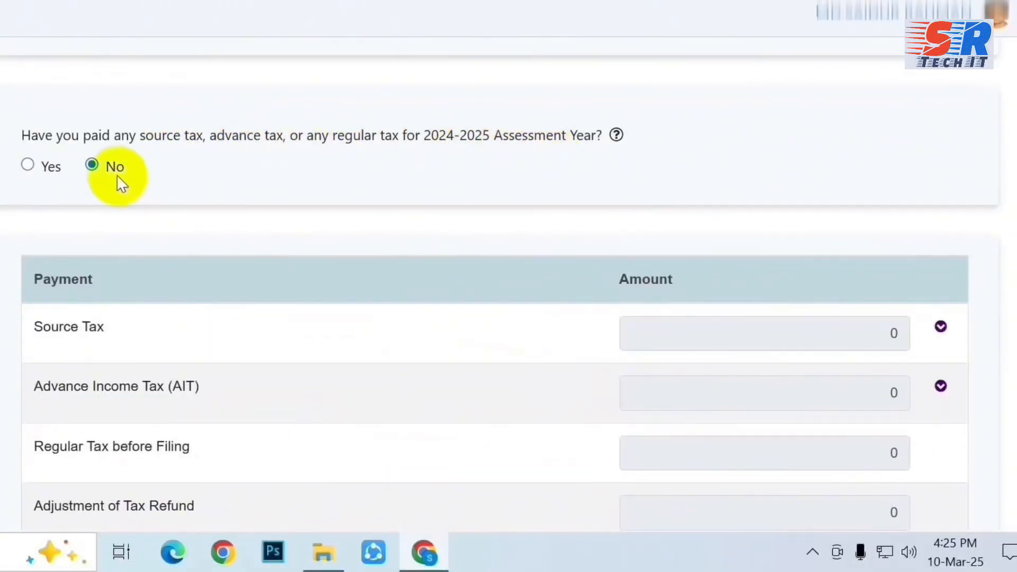
{"action": "scroll", "coordinate": [420, 468], "scroll_direction": "down", "scroll_amount": 2}
{"action": "scroll", "coordinate": [366, 279], "scroll_direction": "down", "scroll_amount": 12}
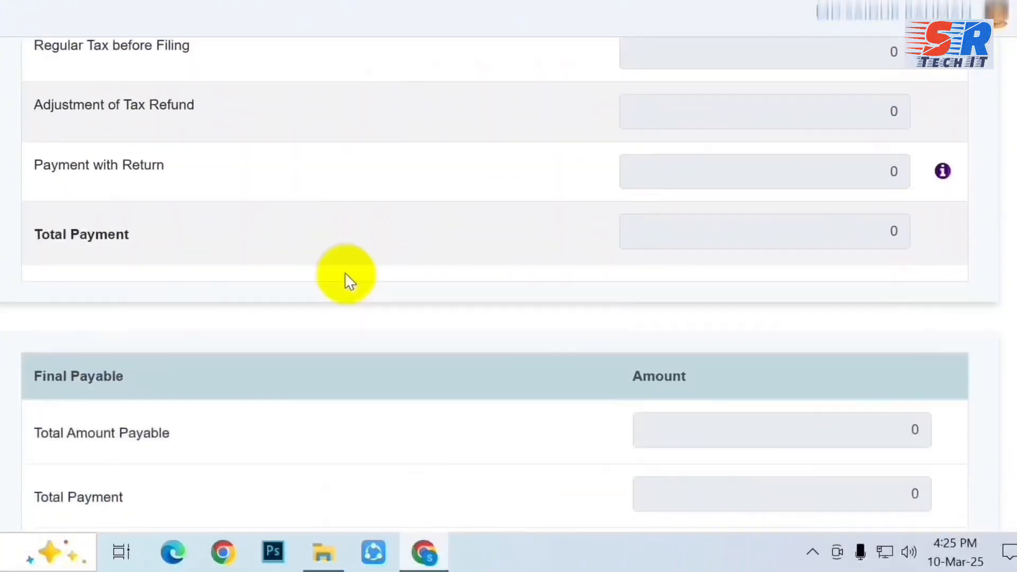
{"action": "scroll", "coordinate": [339, 370], "scroll_direction": "down", "scroll_amount": 2}
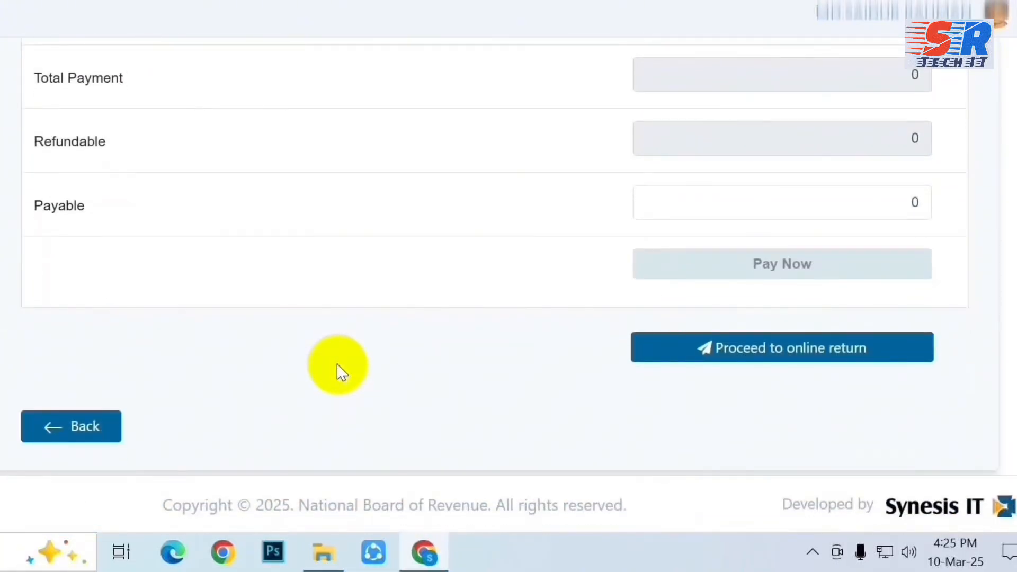
{"action": "scroll", "coordinate": [340, 369], "scroll_direction": "up", "scroll_amount": 4}
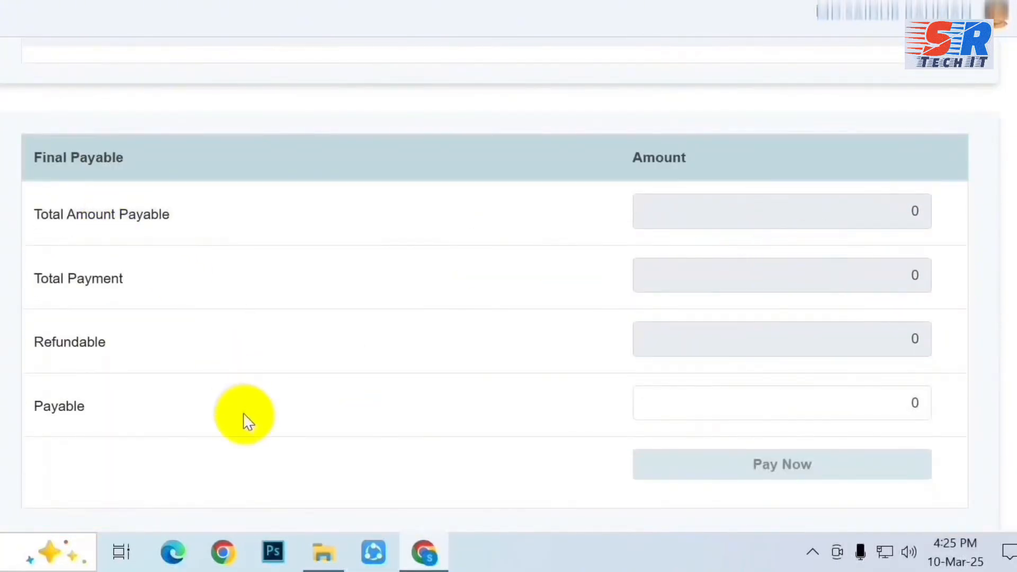
{"action": "scroll", "coordinate": [248, 421], "scroll_direction": "down", "scroll_amount": 4}
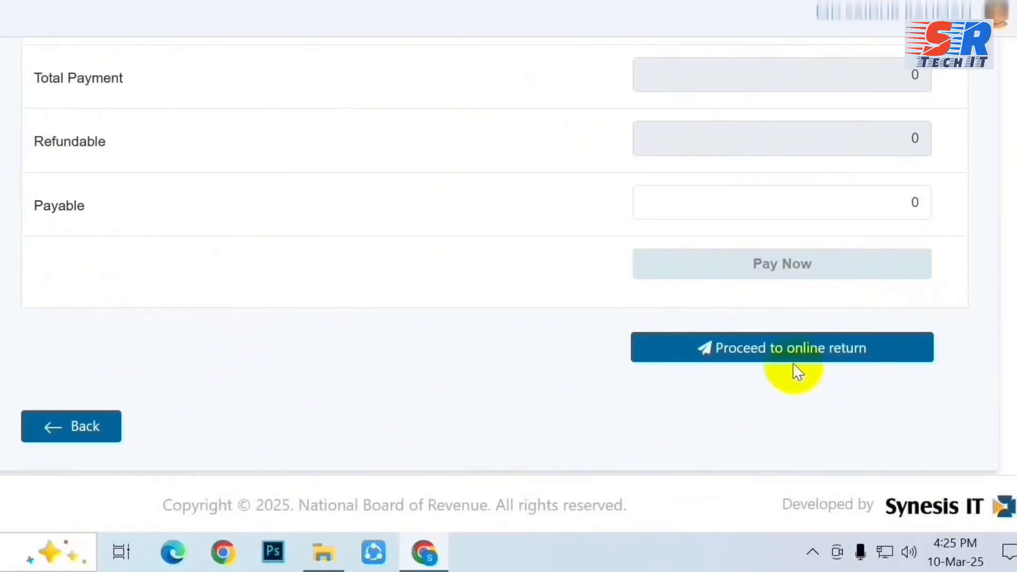
Proceed to the full online return preview and review it to the bottom.
{"action": "left_click", "coordinate": [829, 358]}
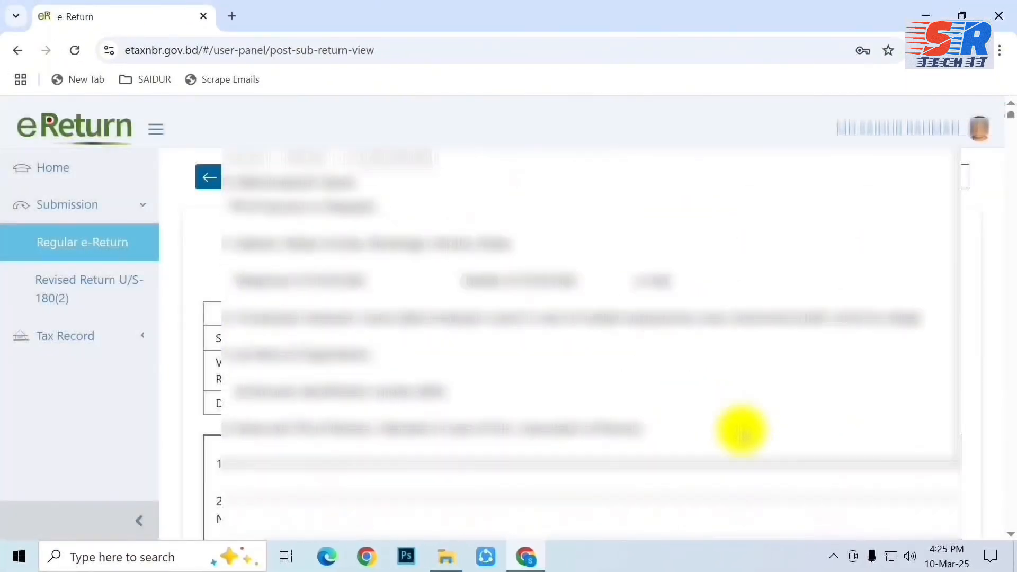
{"action": "scroll", "coordinate": [740, 427], "scroll_direction": "down", "scroll_amount": 10}
{"action": "scroll", "coordinate": [682, 424], "scroll_direction": "down", "scroll_amount": 12}
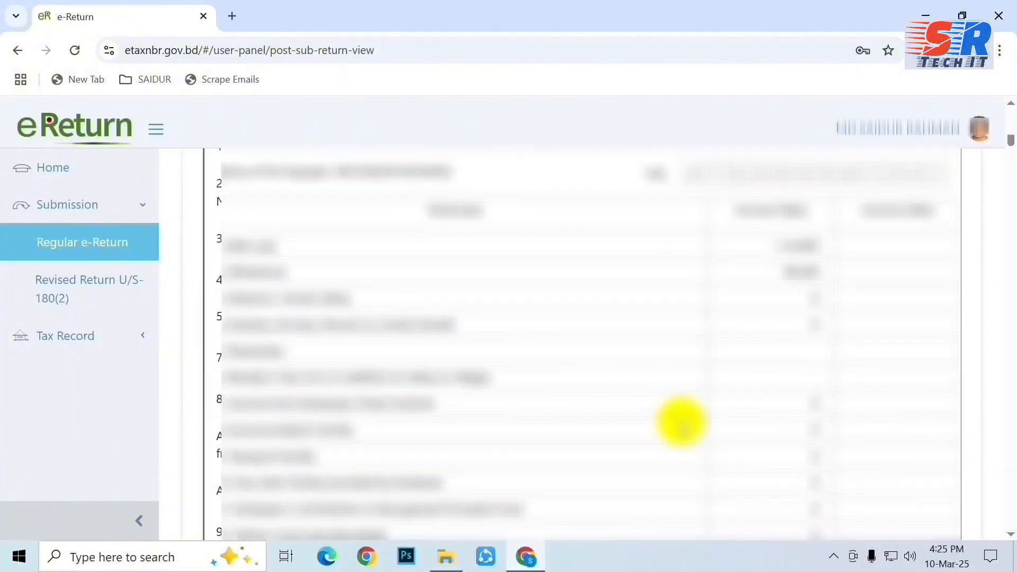
{"action": "scroll", "coordinate": [680, 423], "scroll_direction": "down", "scroll_amount": 12}
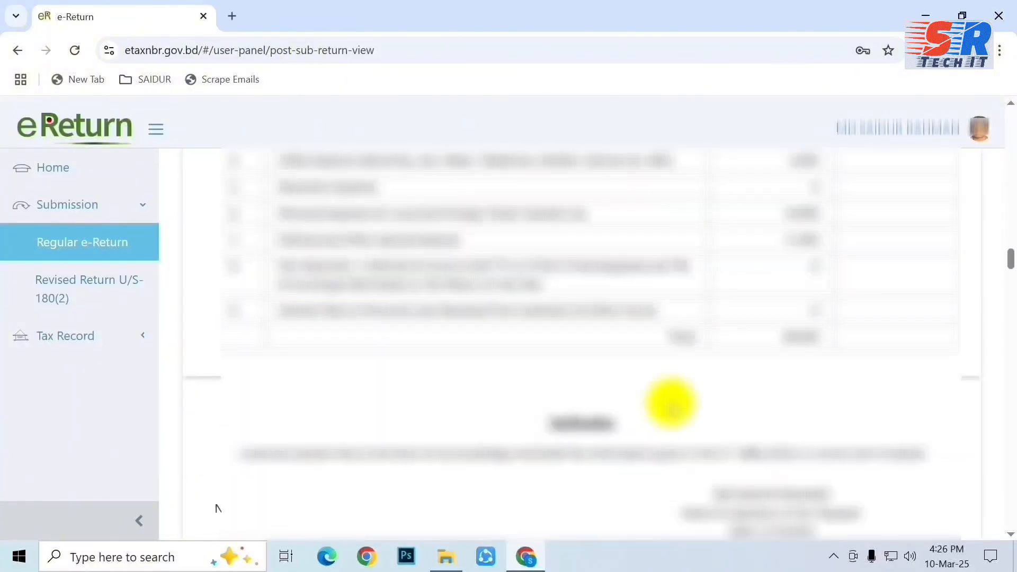
Submit the return, confirming with Yes in the Warning dialog.
{"action": "left_click", "coordinate": [910, 446]}
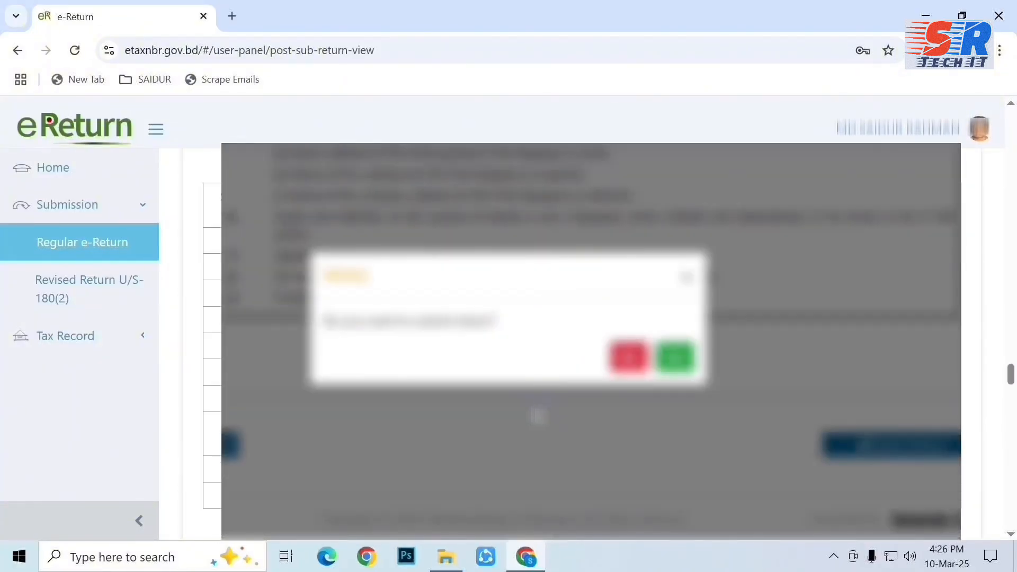
{"action": "left_click", "coordinate": [676, 366]}
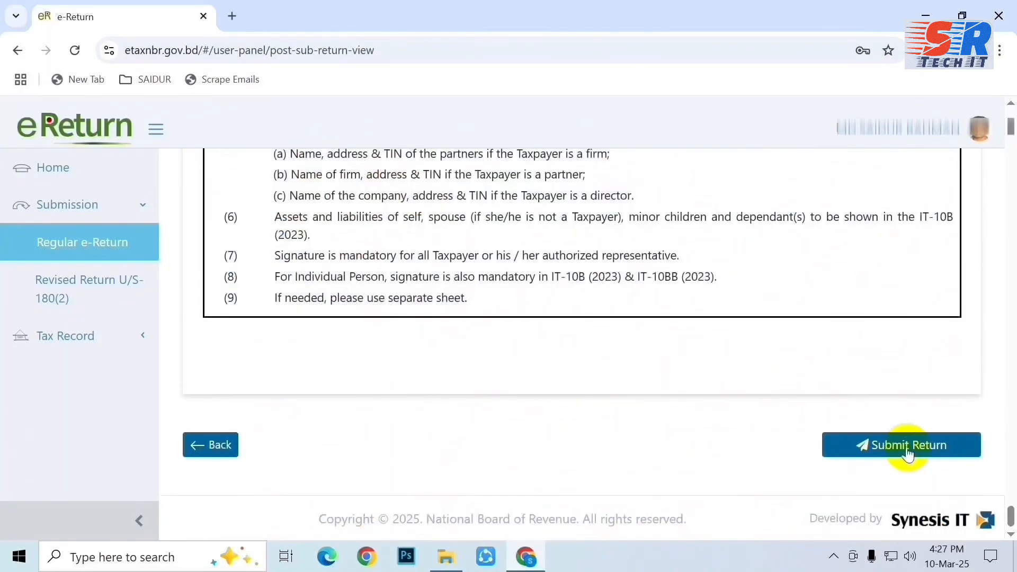
{"action": "left_click", "coordinate": [909, 447]}
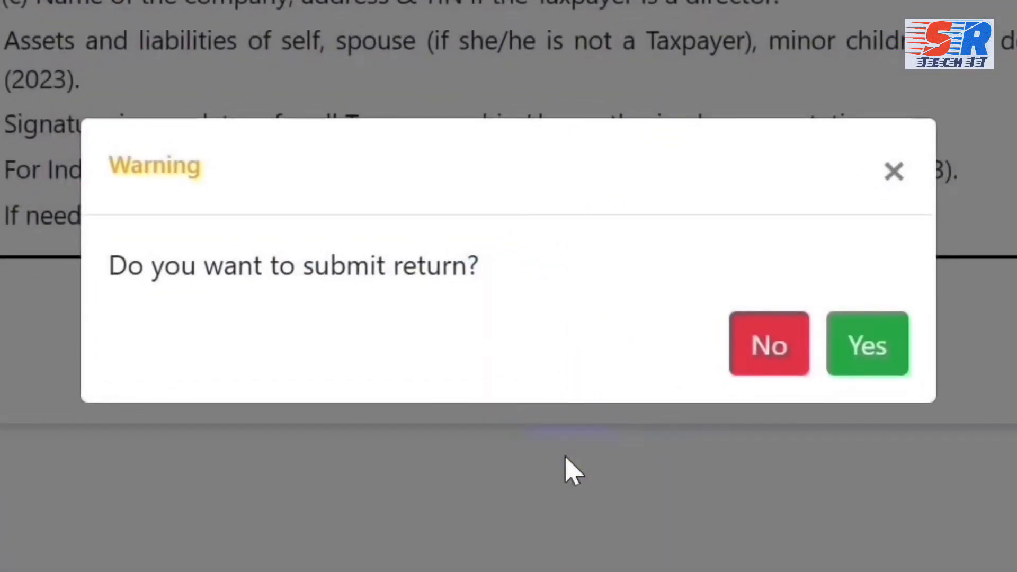
{"action": "left_click", "coordinate": [869, 366]}
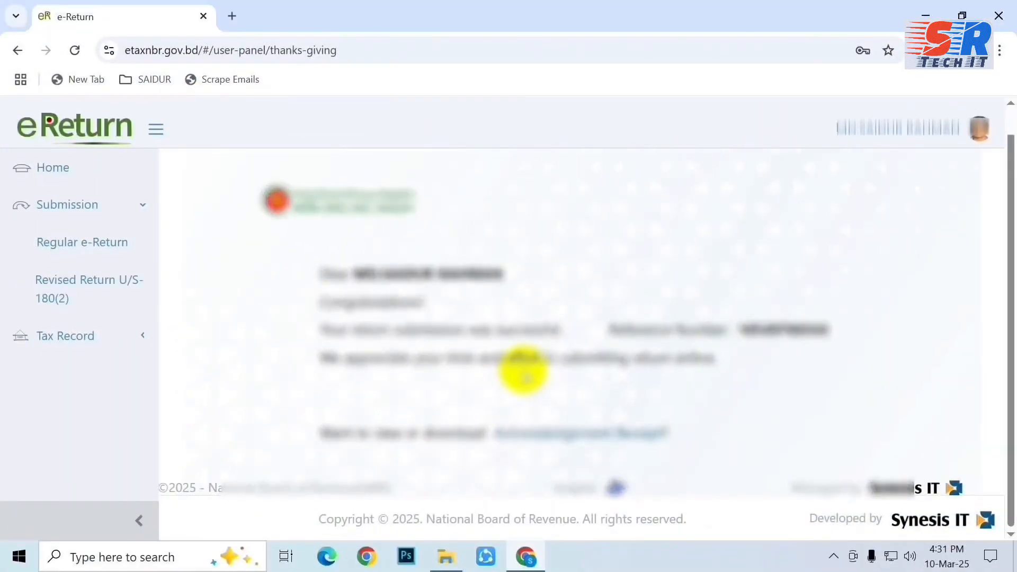
Open the Acknowledgement Receipt link in a new browser tab.
{"action": "right_click", "coordinate": [556, 438]}
{"action": "left_click", "coordinate": [628, 257]}
{"action": "left_click", "coordinate": [349, 17]}
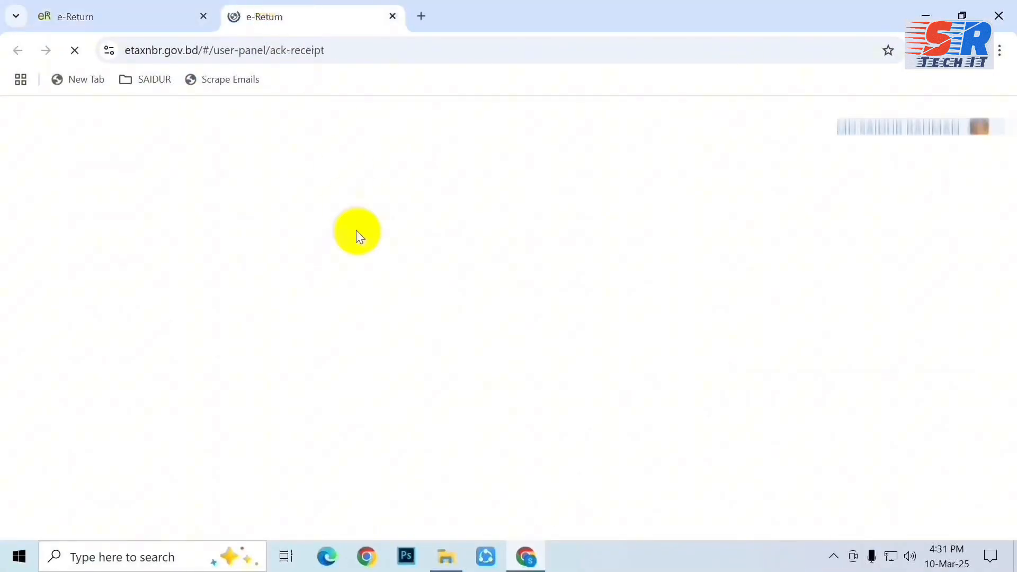
{"action": "scroll", "coordinate": [430, 314], "scroll_direction": "down", "scroll_amount": 10}
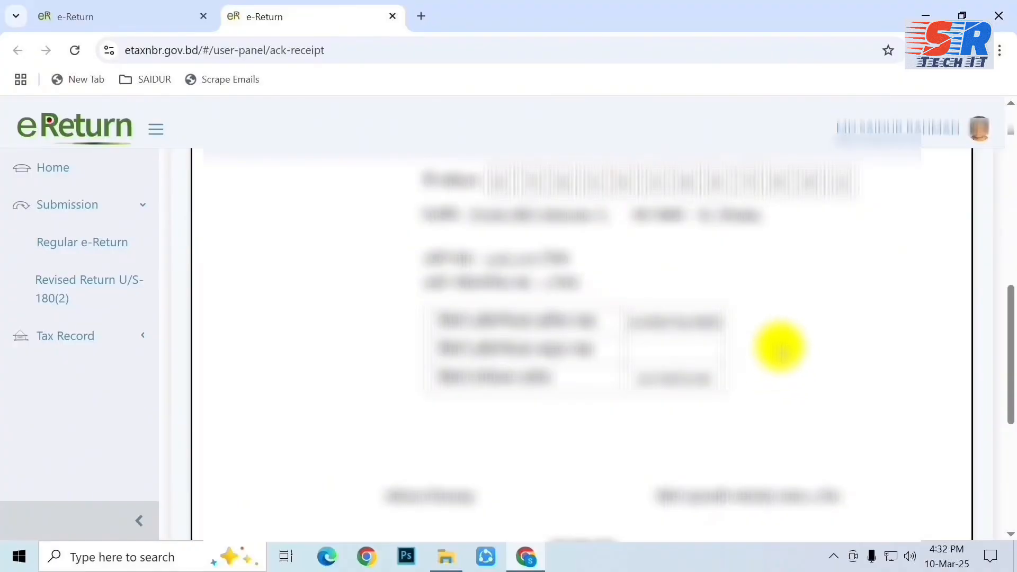
{"action": "scroll", "coordinate": [781, 350], "scroll_direction": "down", "scroll_amount": 5}
Download the acknowledgement receipt as a PDF into the Downloads folder.
{"action": "left_click", "coordinate": [781, 377]}
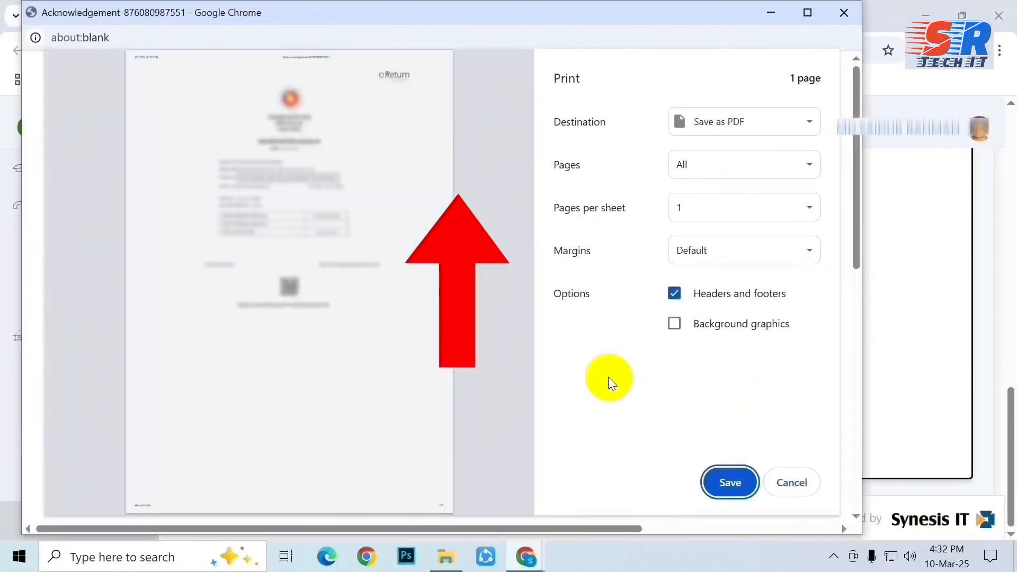
{"action": "left_click", "coordinate": [730, 483]}
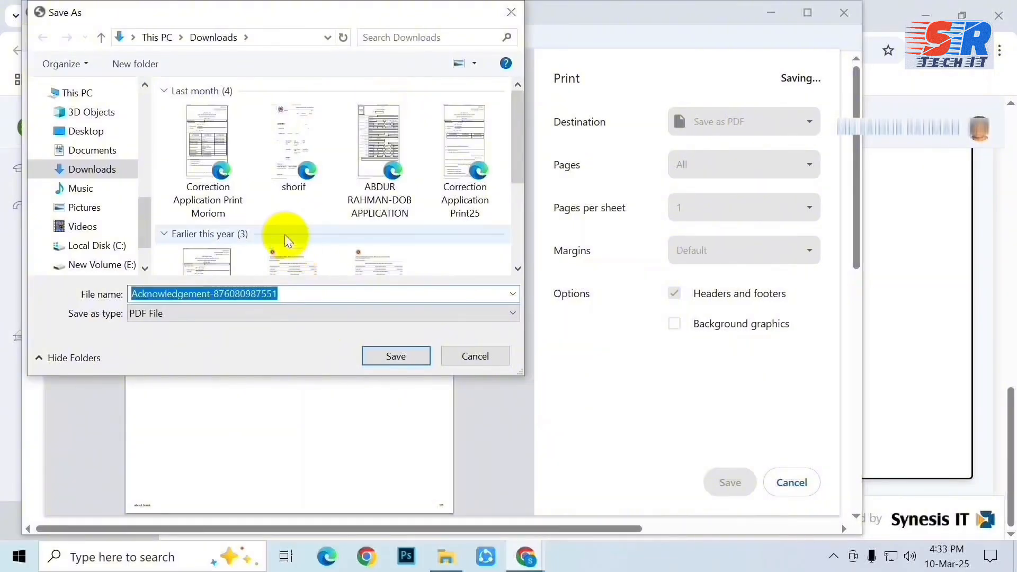
{"action": "left_click", "coordinate": [396, 356]}
{"action": "scroll", "coordinate": [630, 375], "scroll_direction": "up", "scroll_amount": 5}
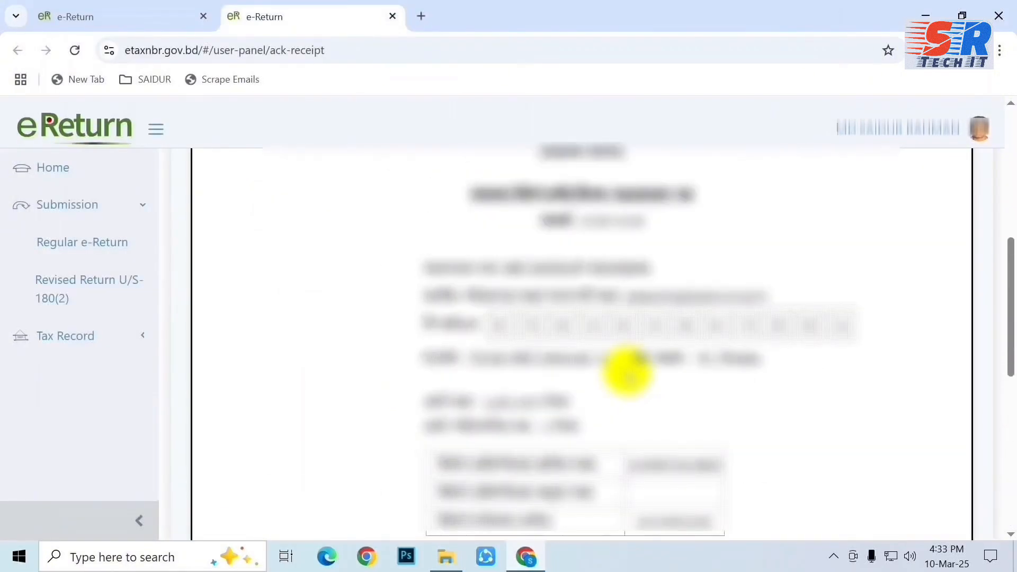